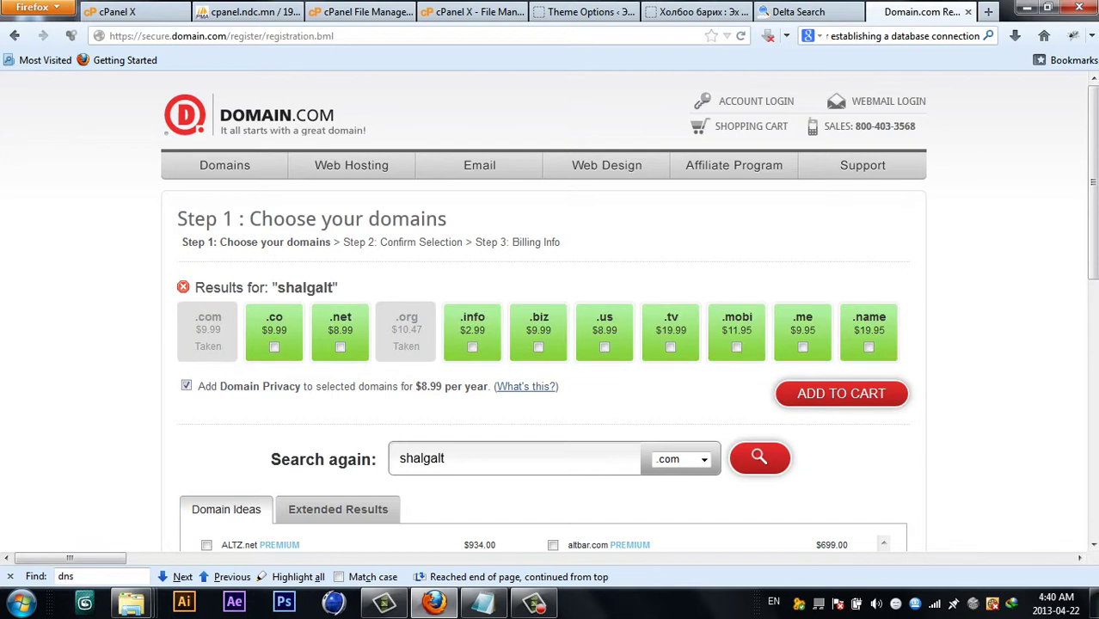
Select the .net domain from the available results for shalgalt
left_click_drag(194, 317, 223, 348)
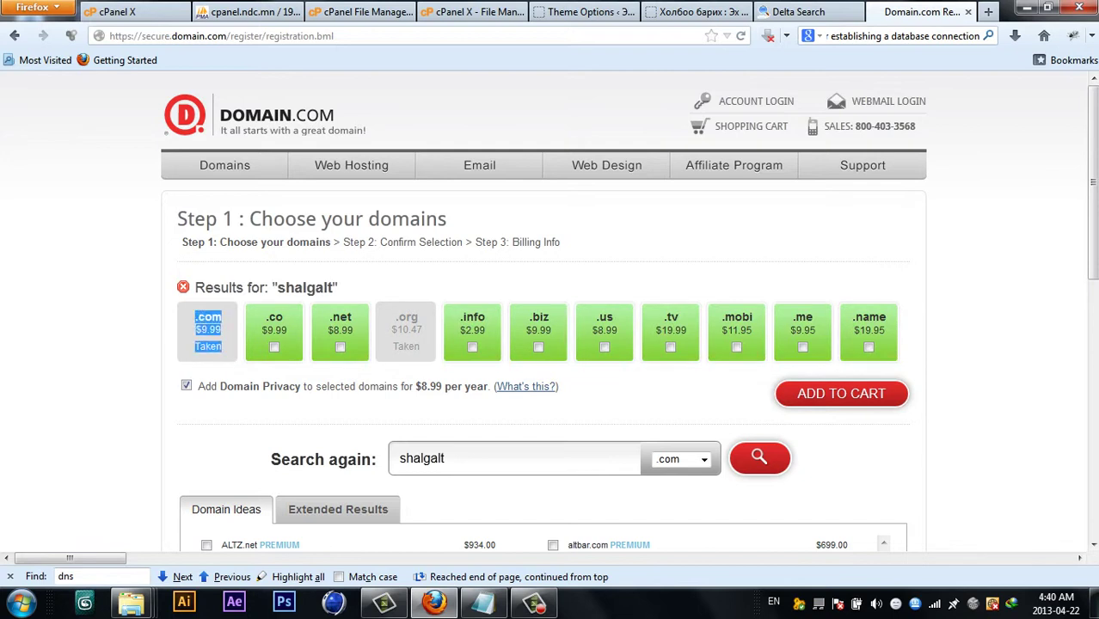
left_click(224, 349)
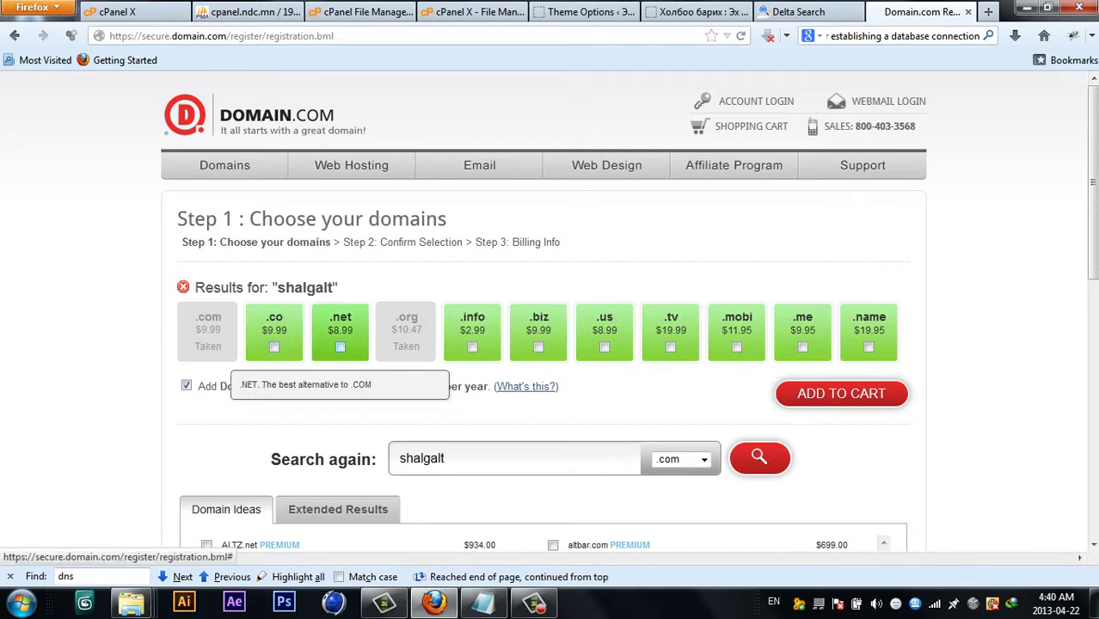
left_click(340, 346)
left_click_drag(339, 343, 362, 347)
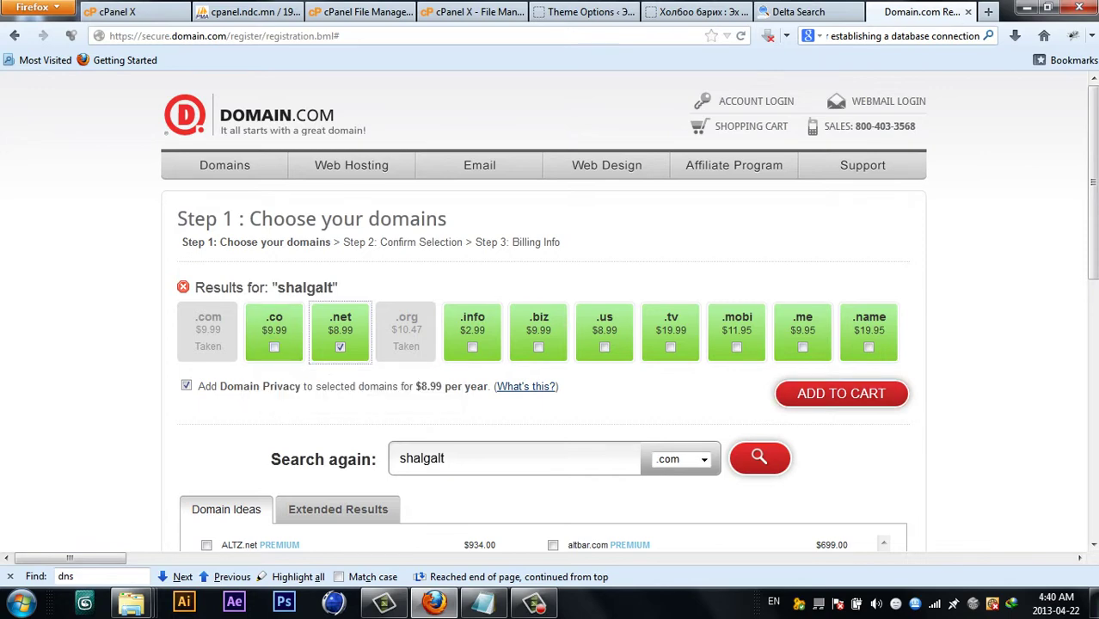
left_click_drag(178, 220, 561, 245)
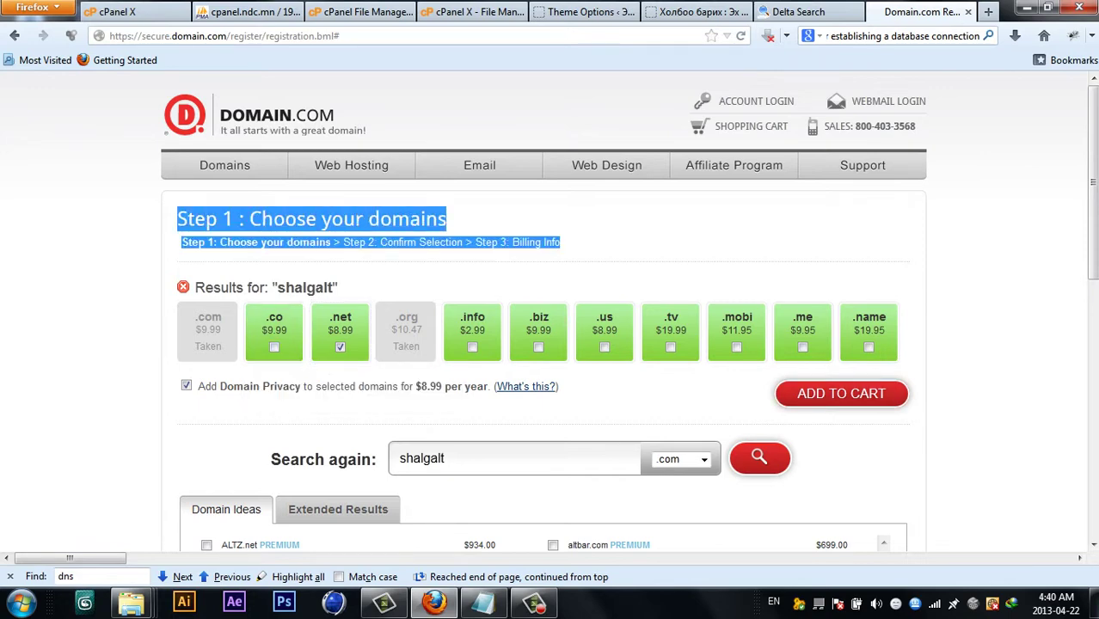
left_click(258, 268)
scroll(550, 309, "down", 4)
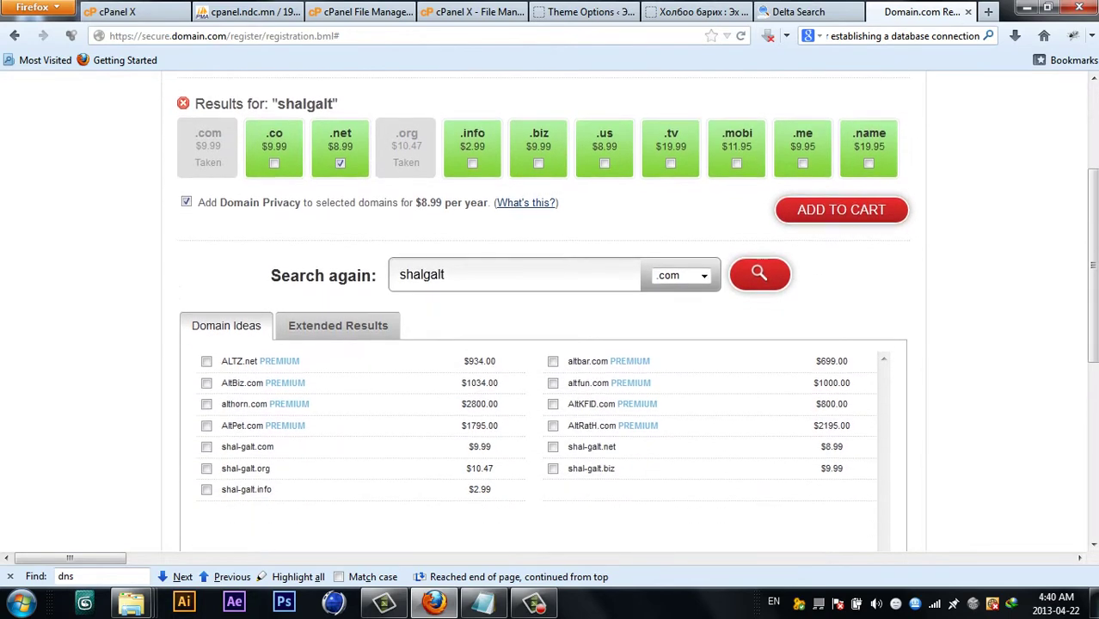
scroll(550, 310, "up", 4)
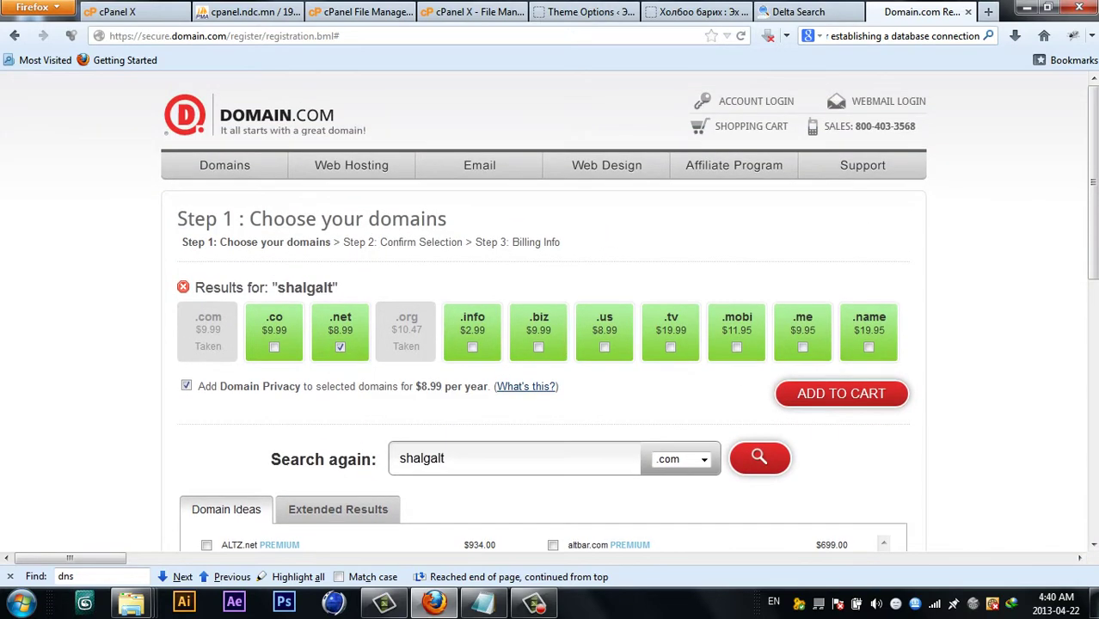
left_click(275, 36)
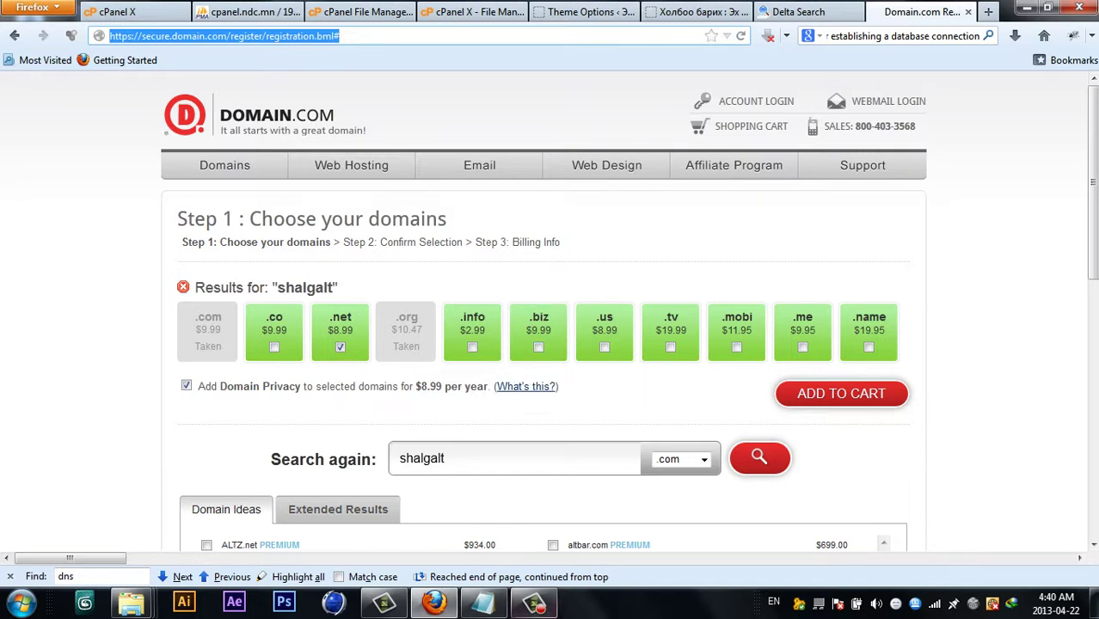
left_click(535, 605)
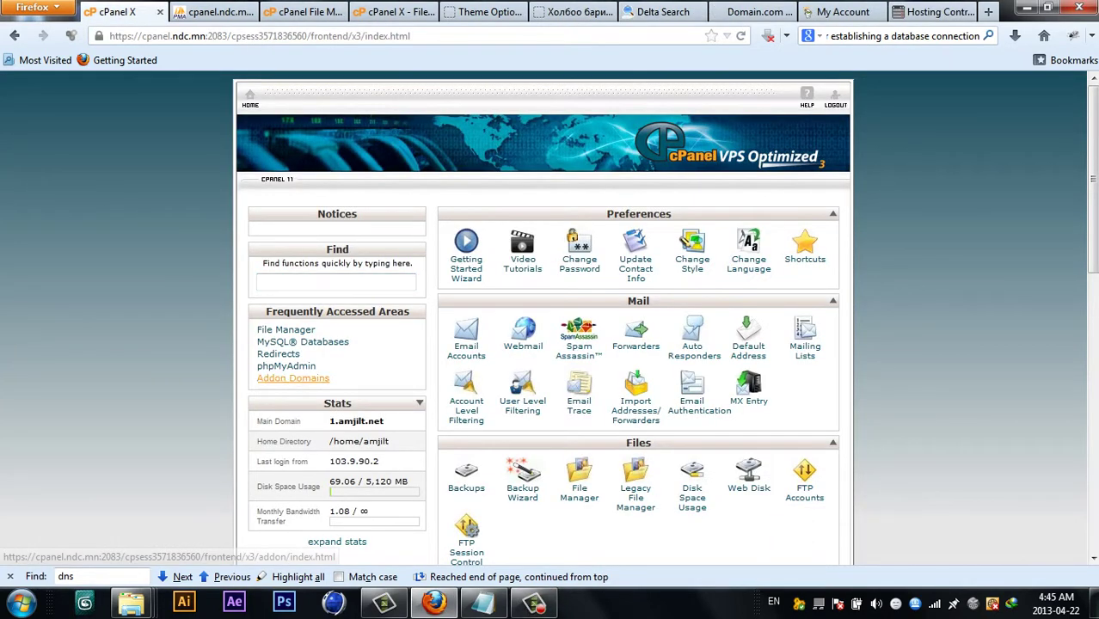
Switch from the cPanel home page to the GoDaddy hosting control panel with the hosted domains list
scroll(293, 377, "down", 4)
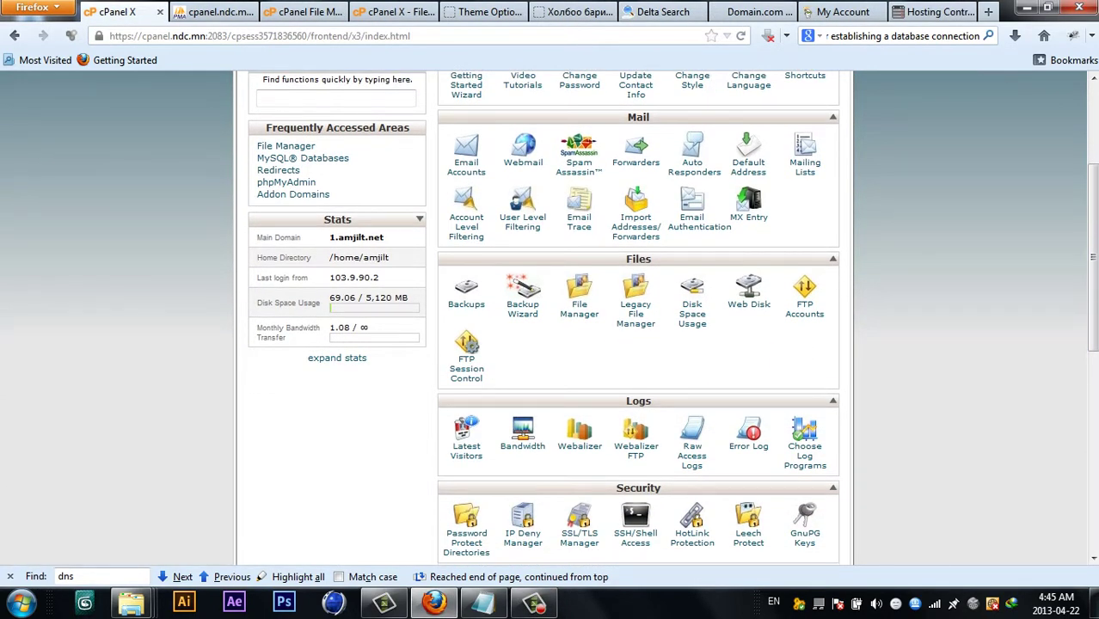
scroll(543, 318, "up", 2)
left_click(753, 13)
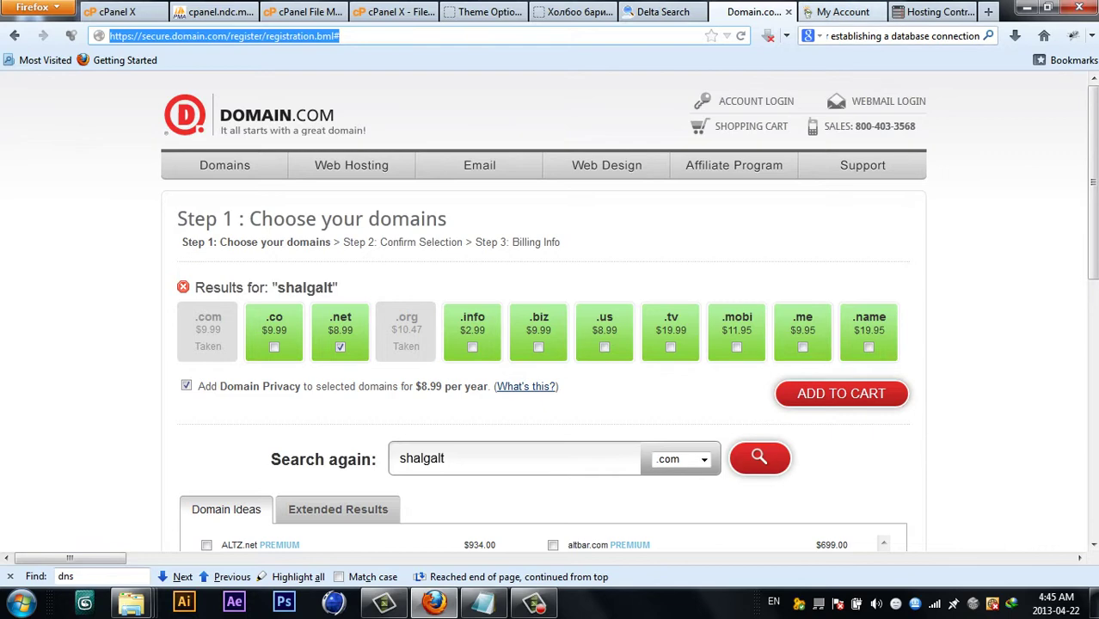
left_click(841, 11)
left_click_drag(271, 35, 311, 35)
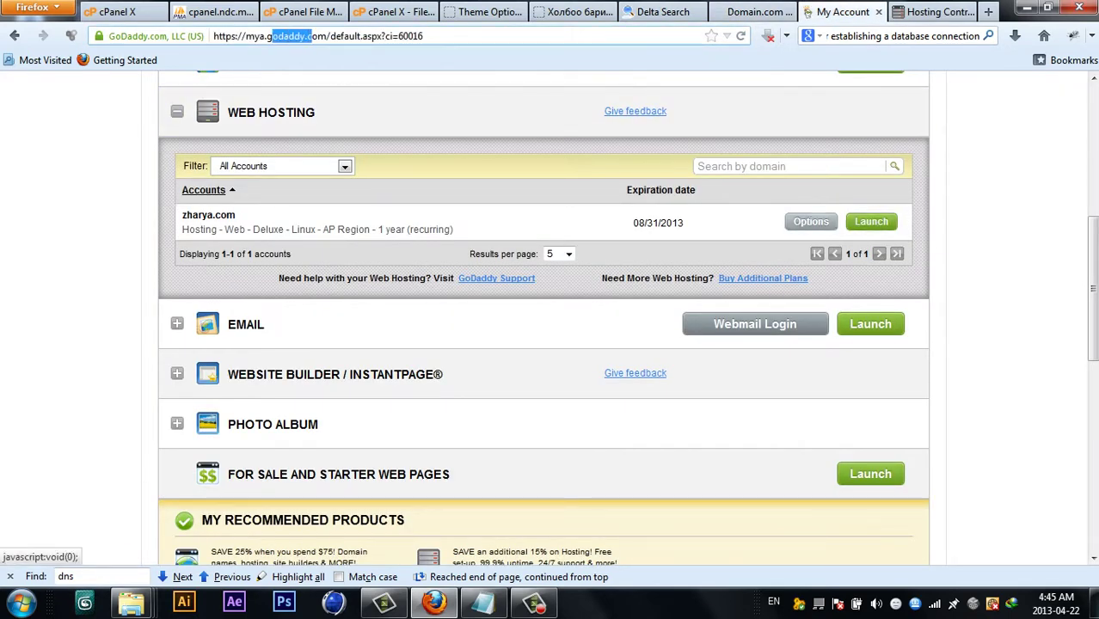
left_click(935, 11)
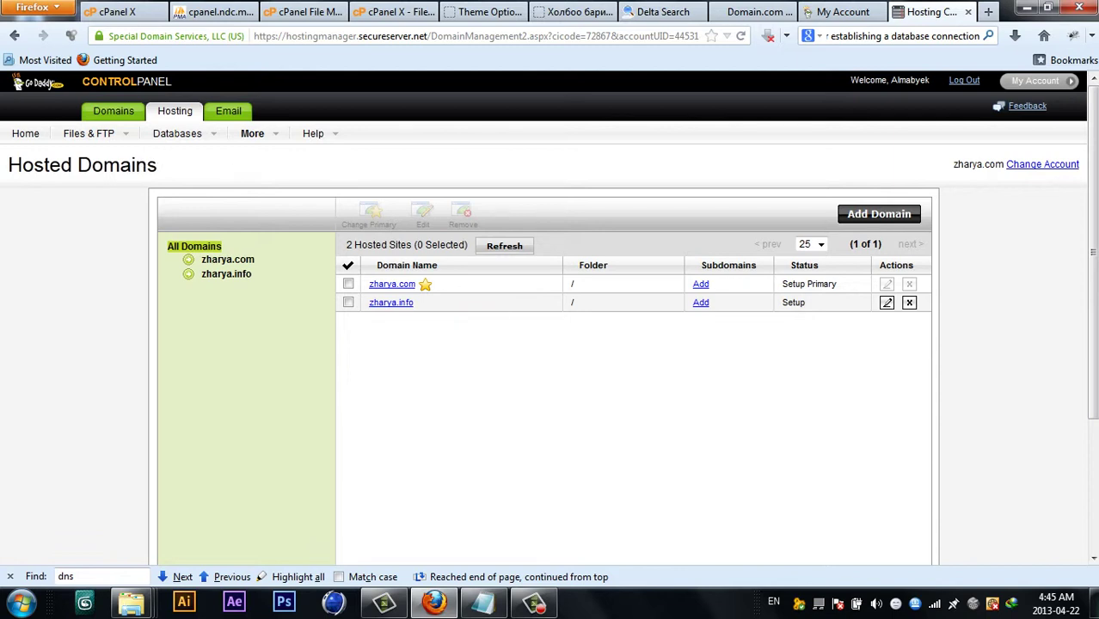
Go to the domains section of the GoDaddy control panel and open the DNS Manager
mouse_move(178, 134)
mouse_move(252, 133)
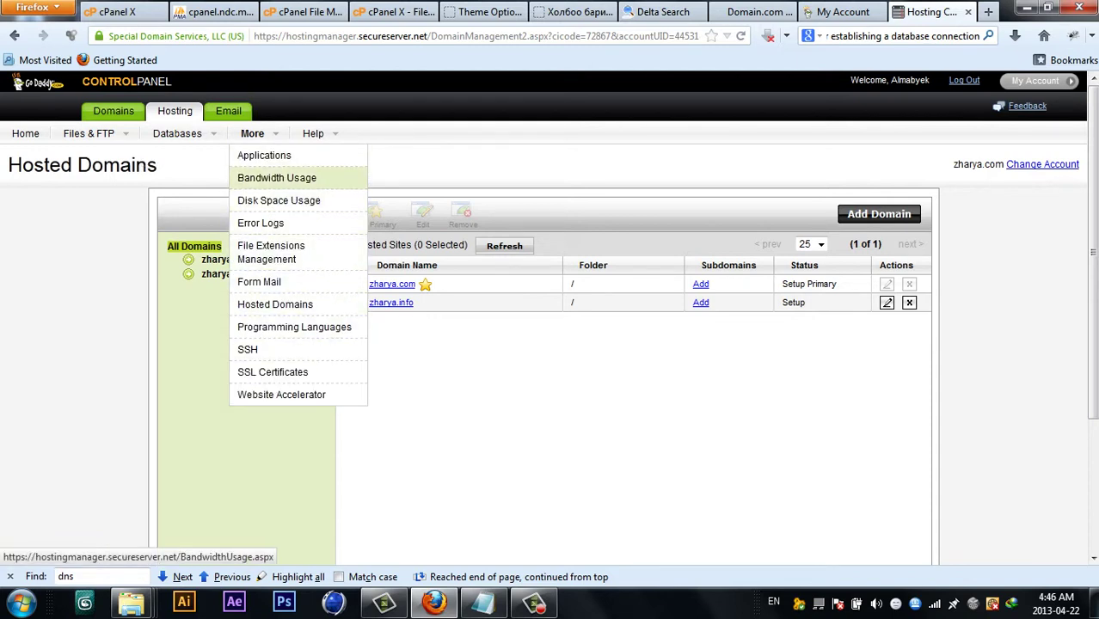
mouse_move(313, 133)
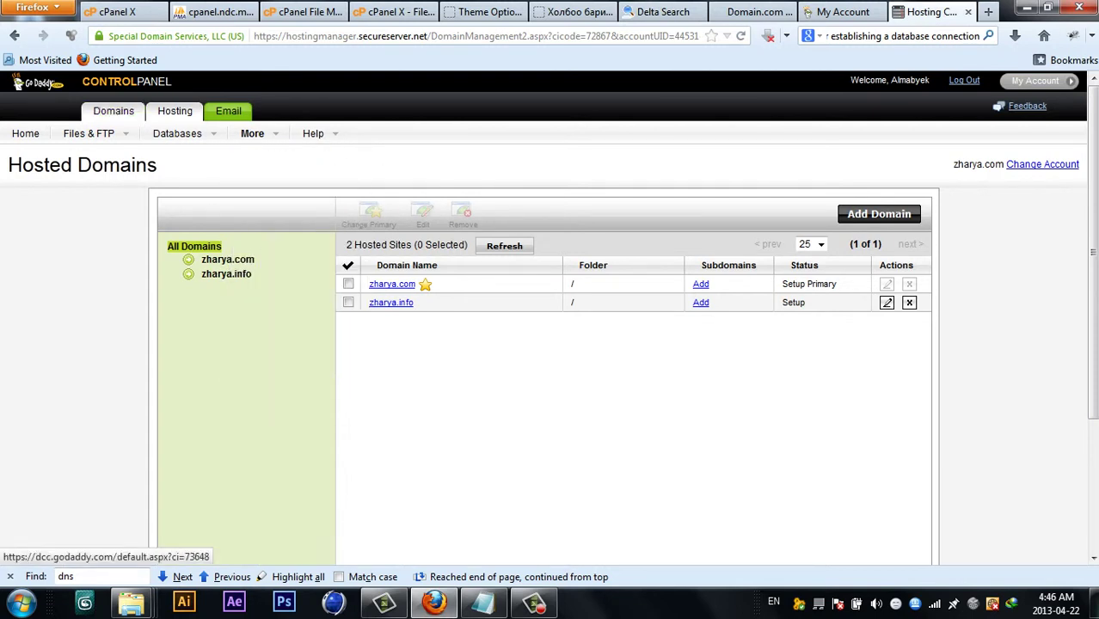
mouse_move(89, 133)
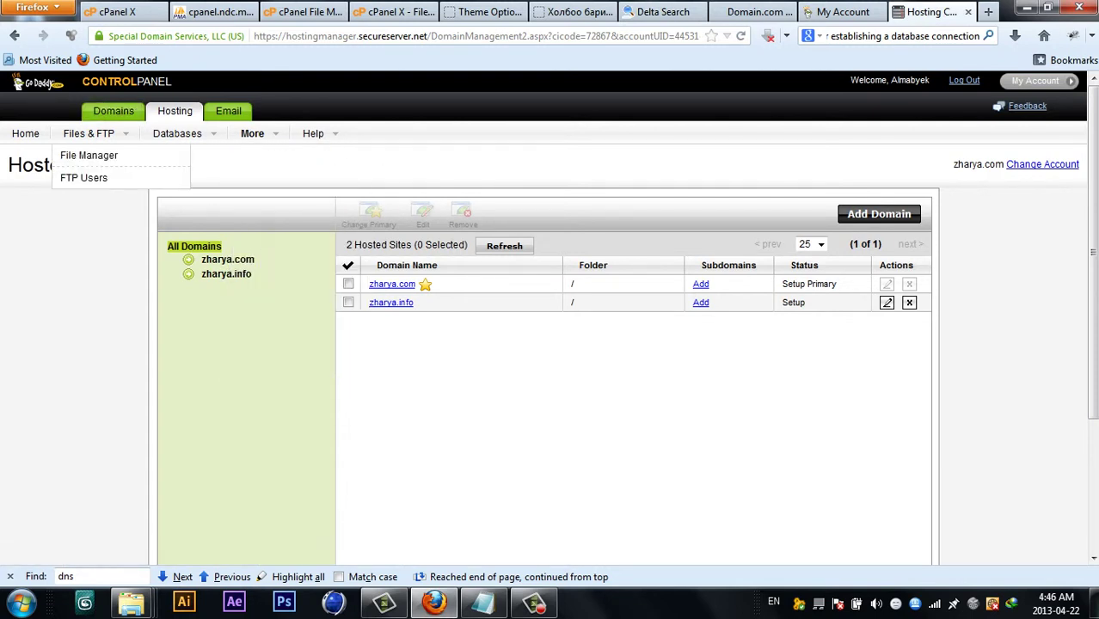
left_click(113, 111)
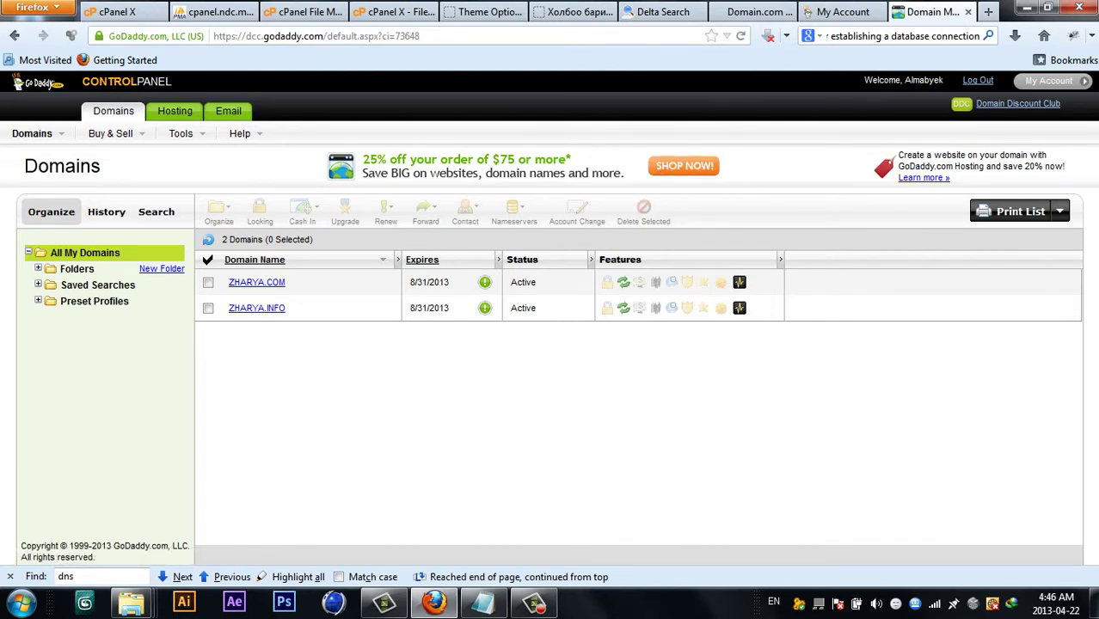
mouse_move(35, 135)
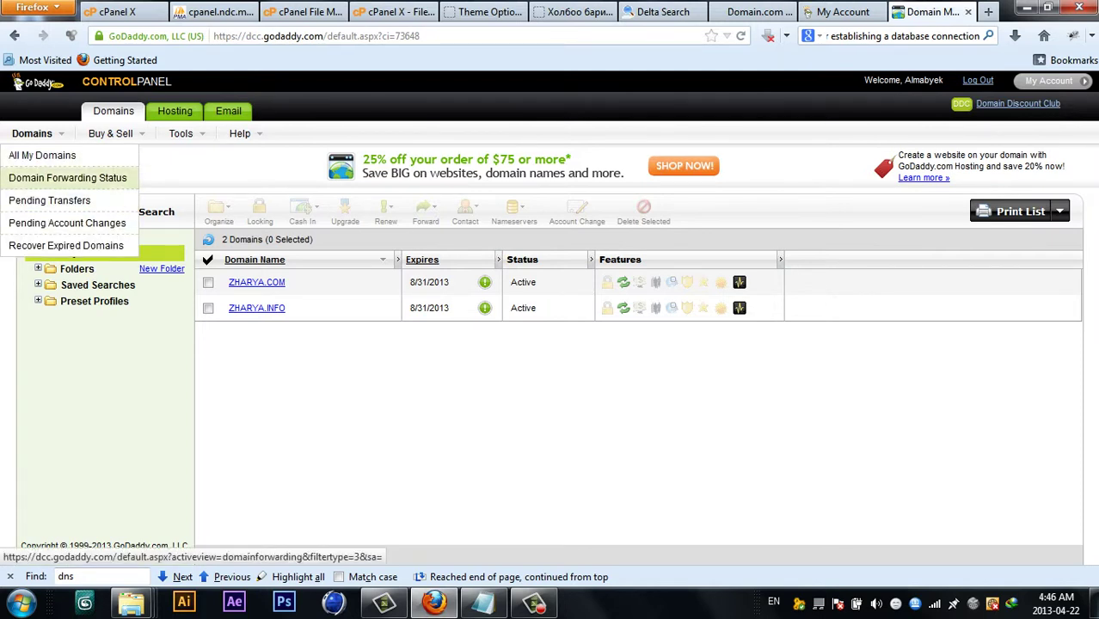
mouse_move(110, 133)
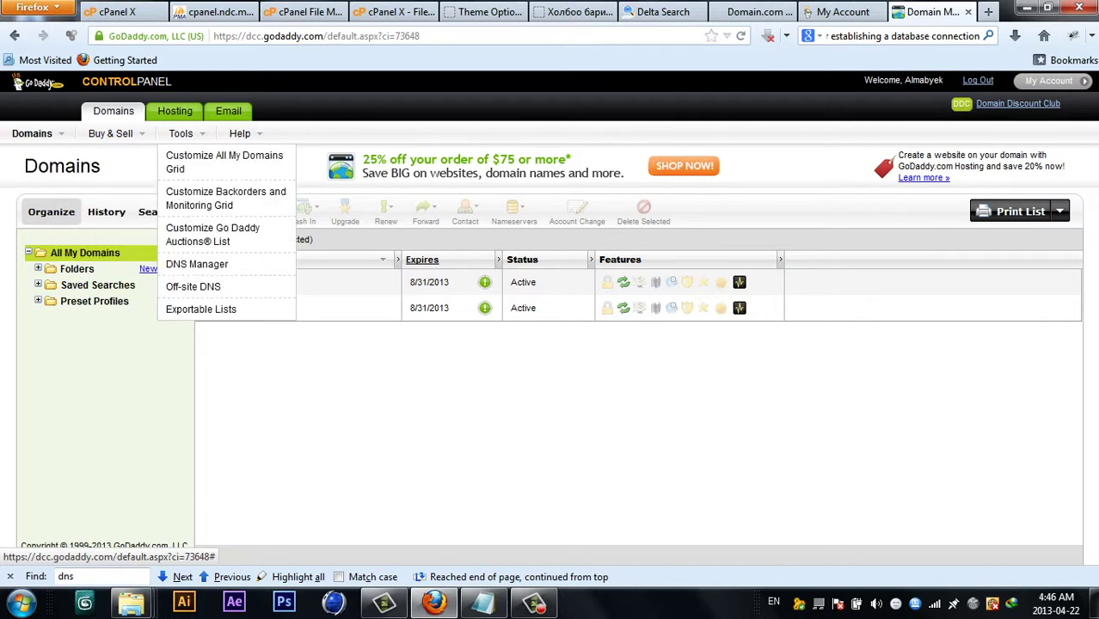
left_click(197, 264)
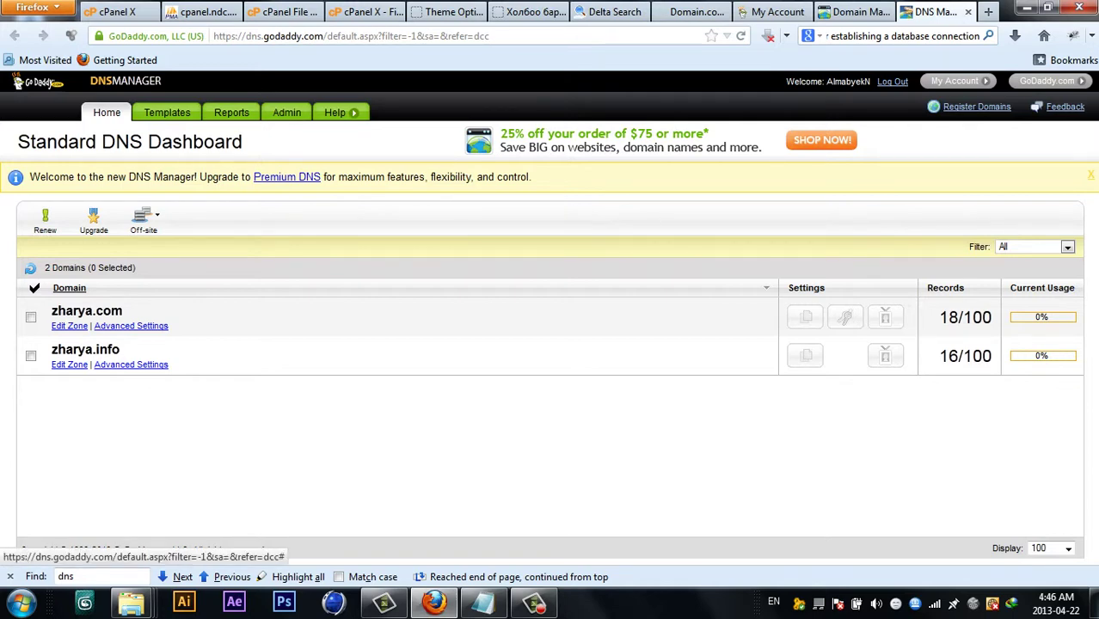
Open the zone file of zharya.com and examine its DNS records, including the IP address of the @ host
left_click(69, 326)
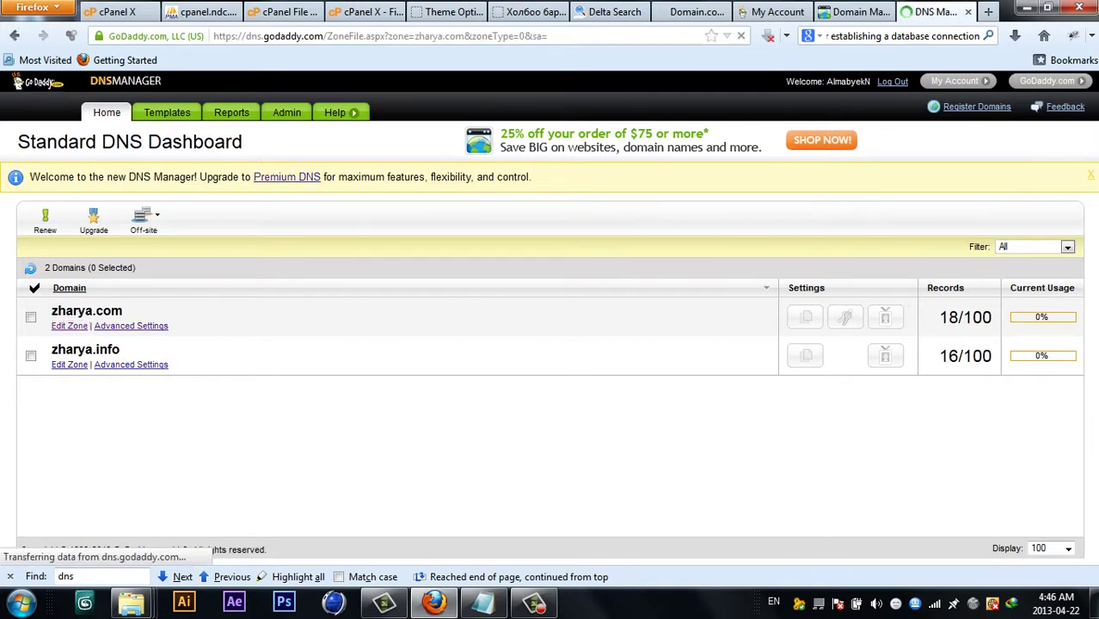
scroll(427, 403, "down", 2)
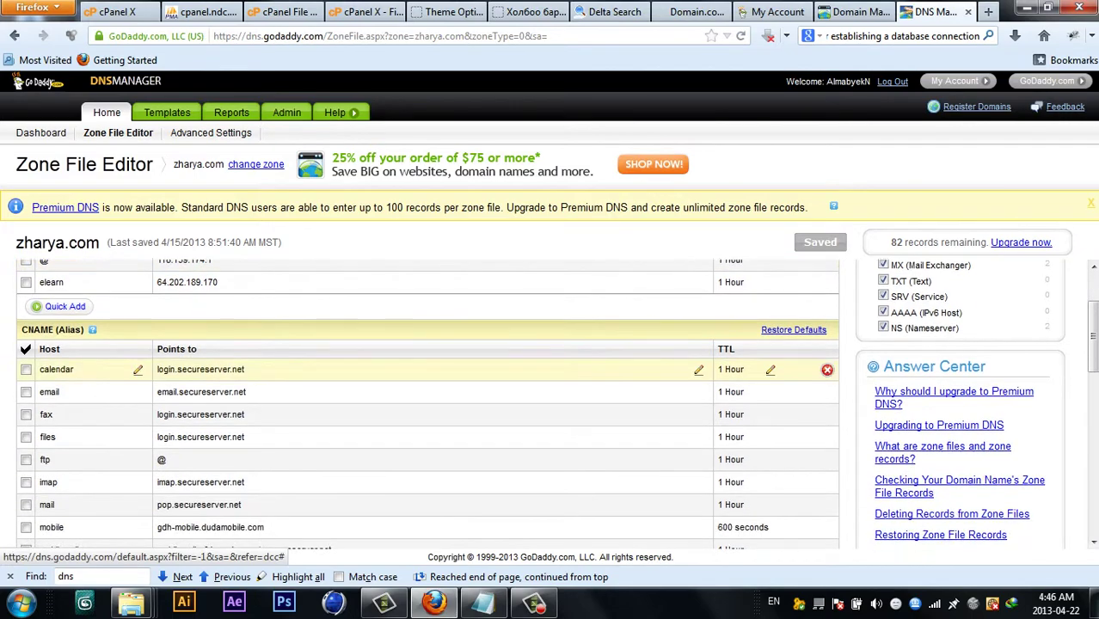
scroll(427, 378, "down", 3)
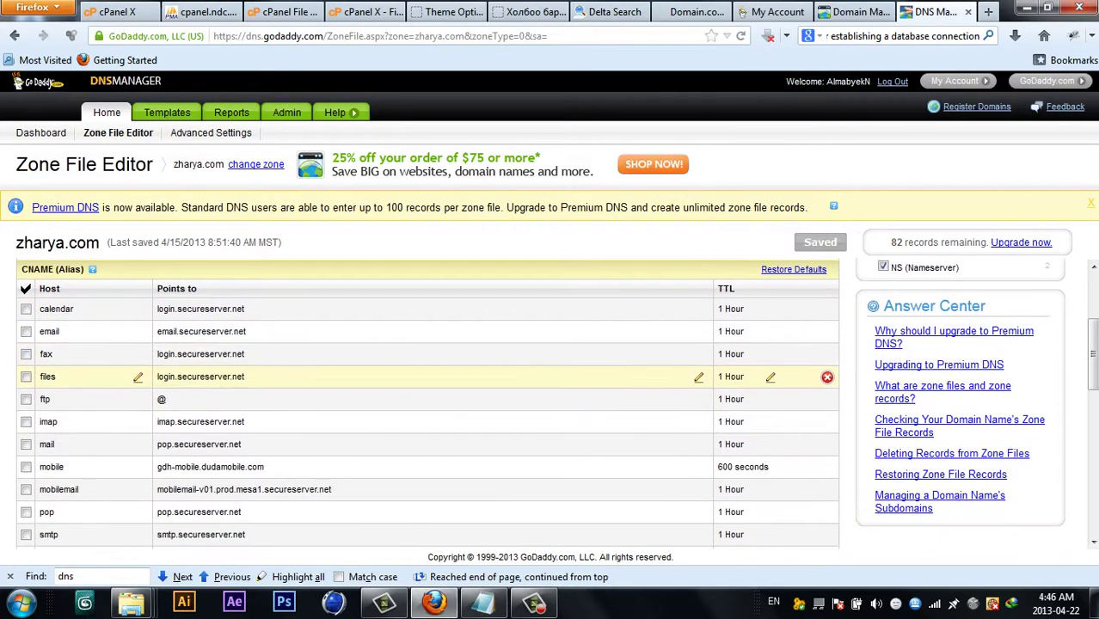
scroll(427, 361, "down", 2)
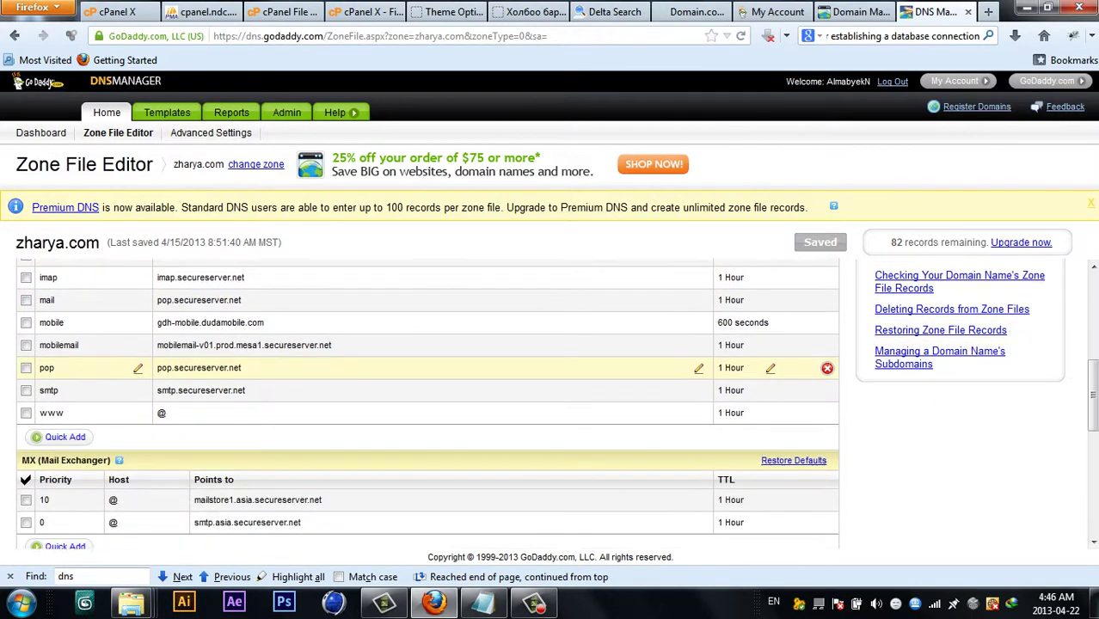
scroll(427, 404, "down", 5)
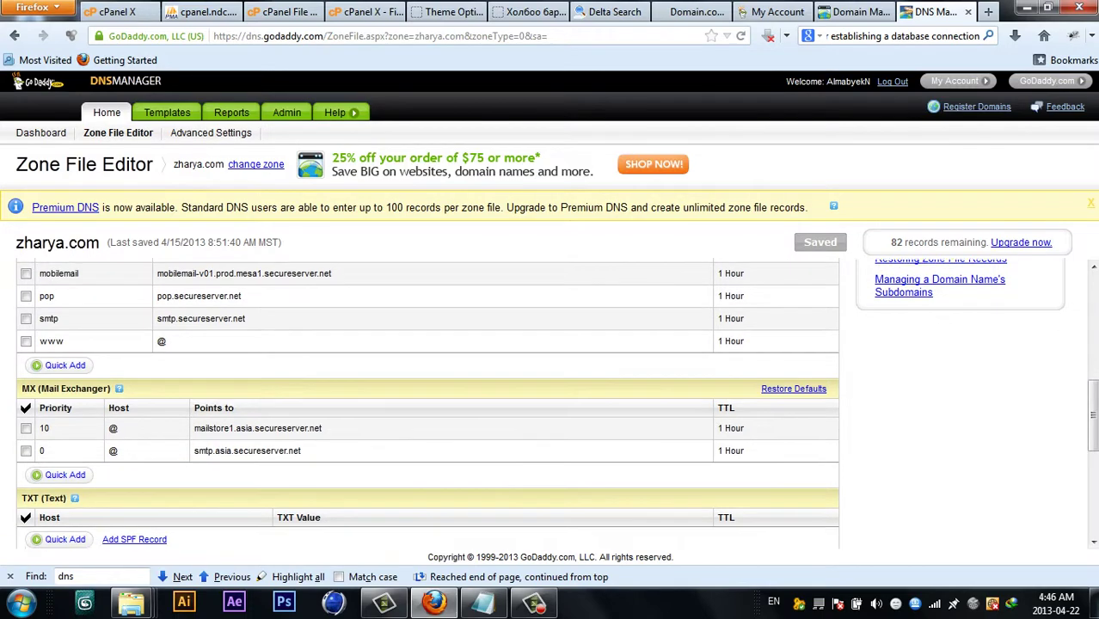
scroll(427, 405, "down", 2)
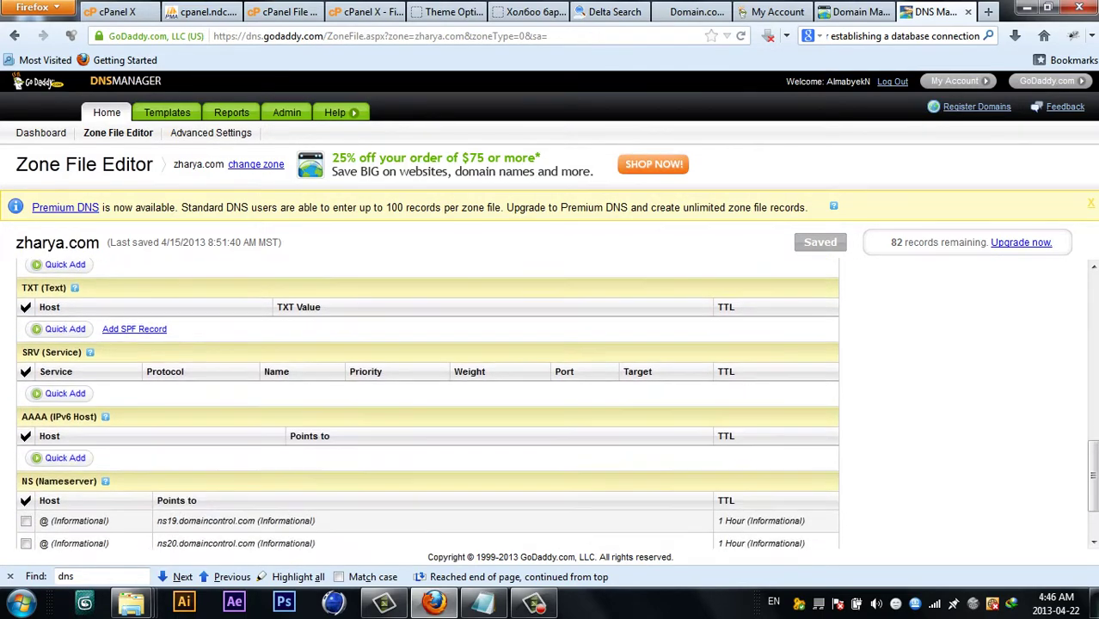
scroll(427, 404, "up", 3)
scroll(427, 433, "up", 13)
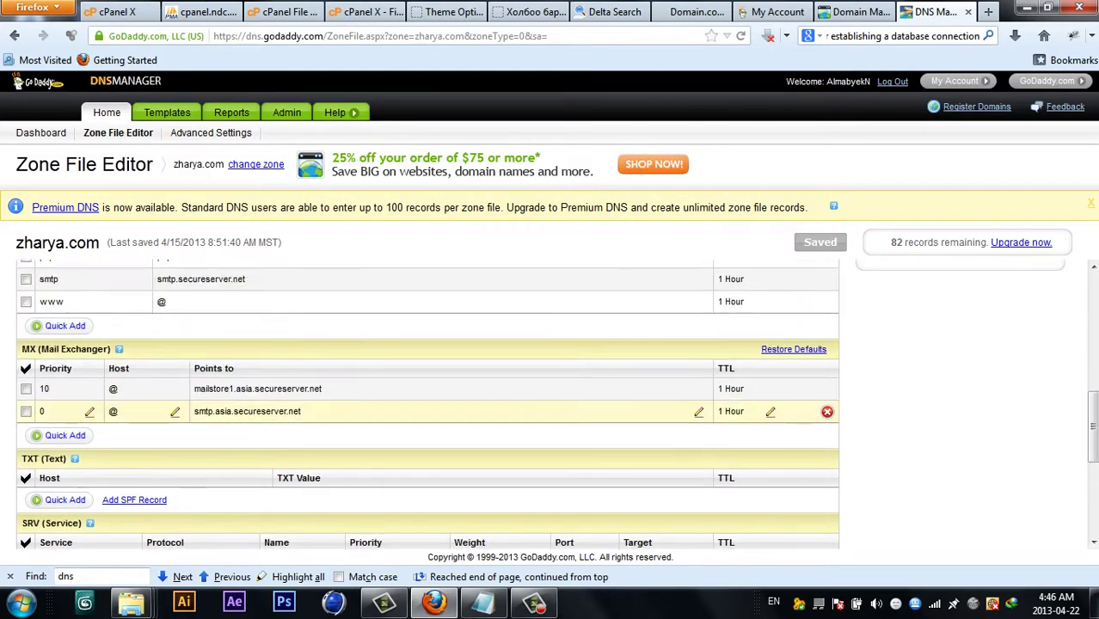
scroll(427, 433, "up", 2)
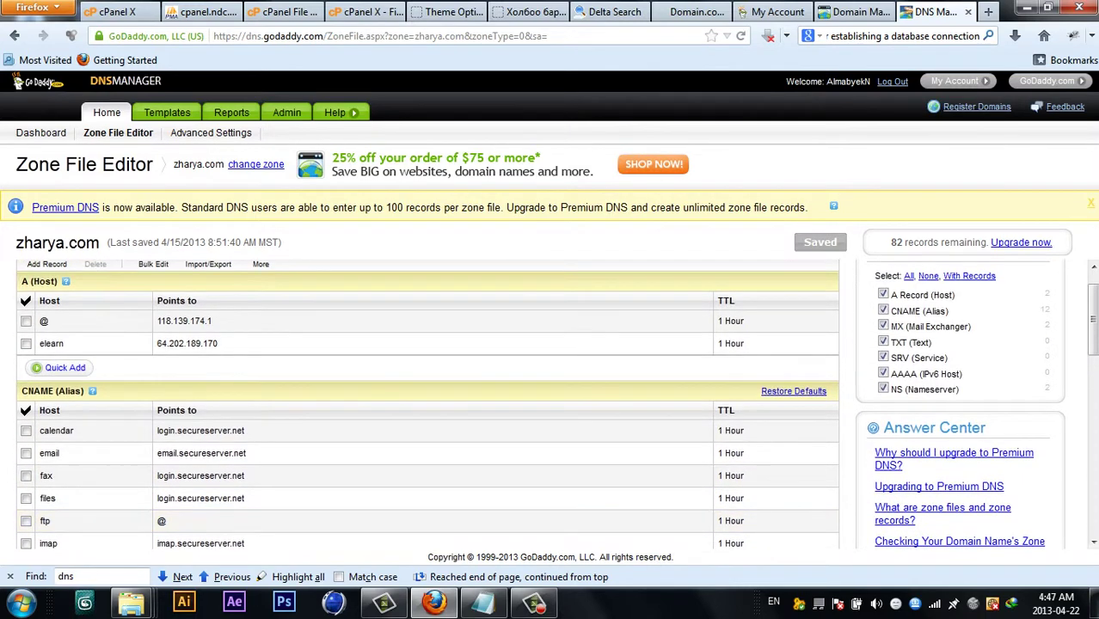
scroll(427, 376, "up", 1)
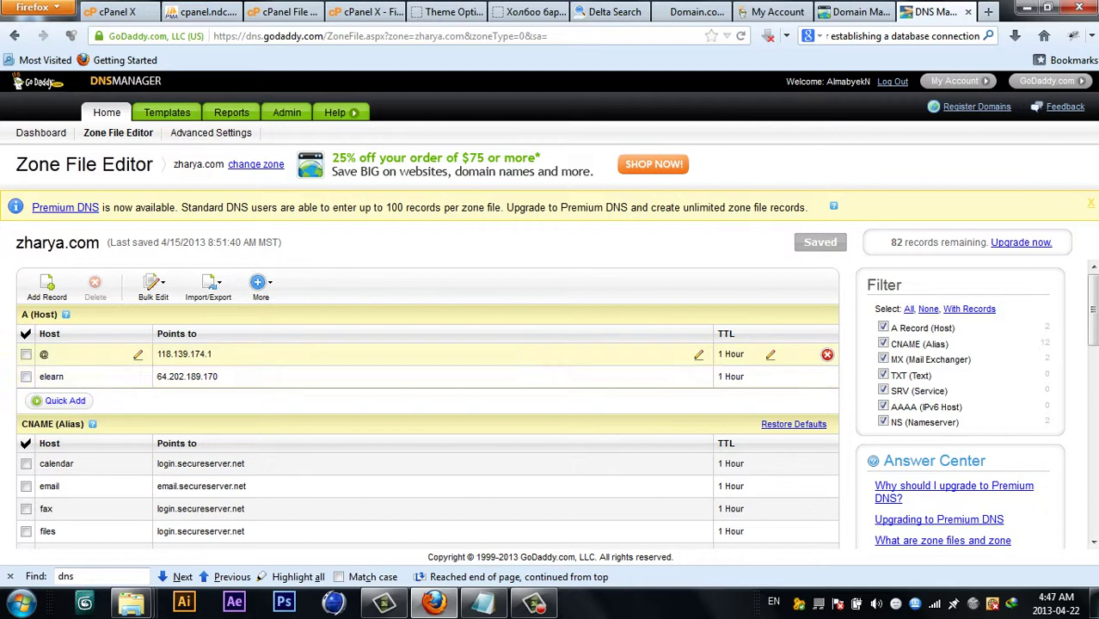
left_click_drag(157, 353, 212, 354)
Switch to cPanel, open Addon Domains and enter zharya.com as the new domain name
left_click(116, 12)
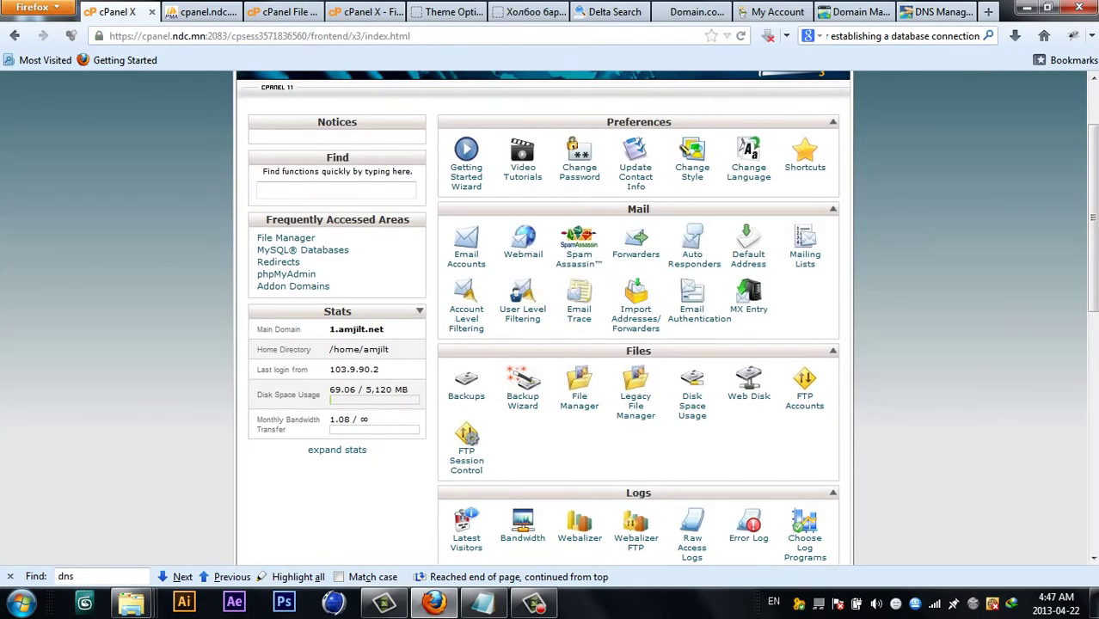
scroll(466, 422, "down", 8)
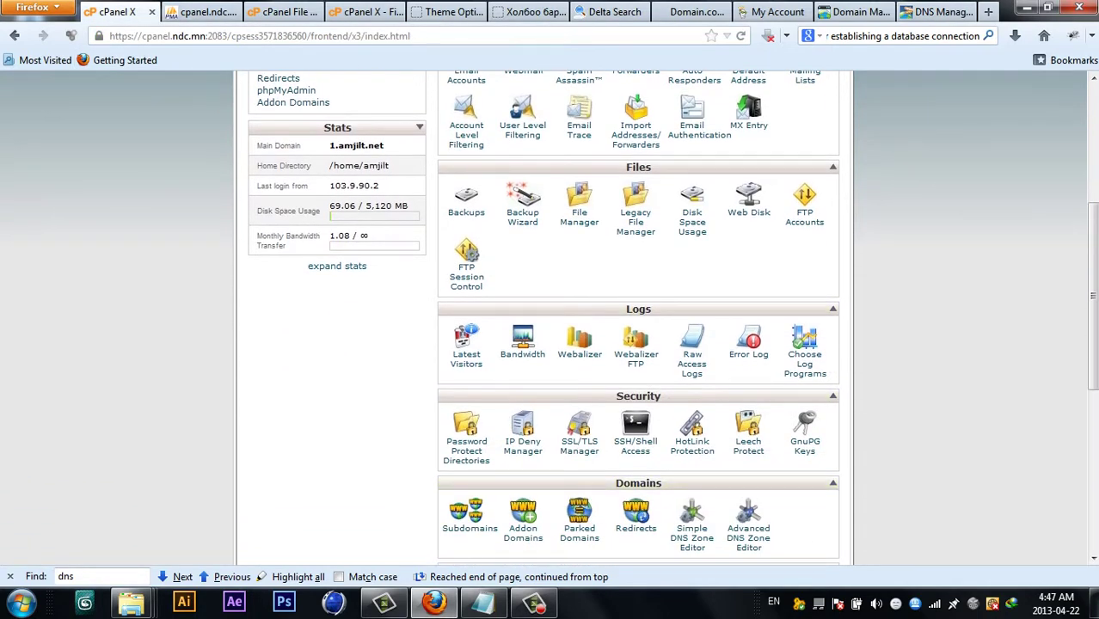
left_click(523, 337)
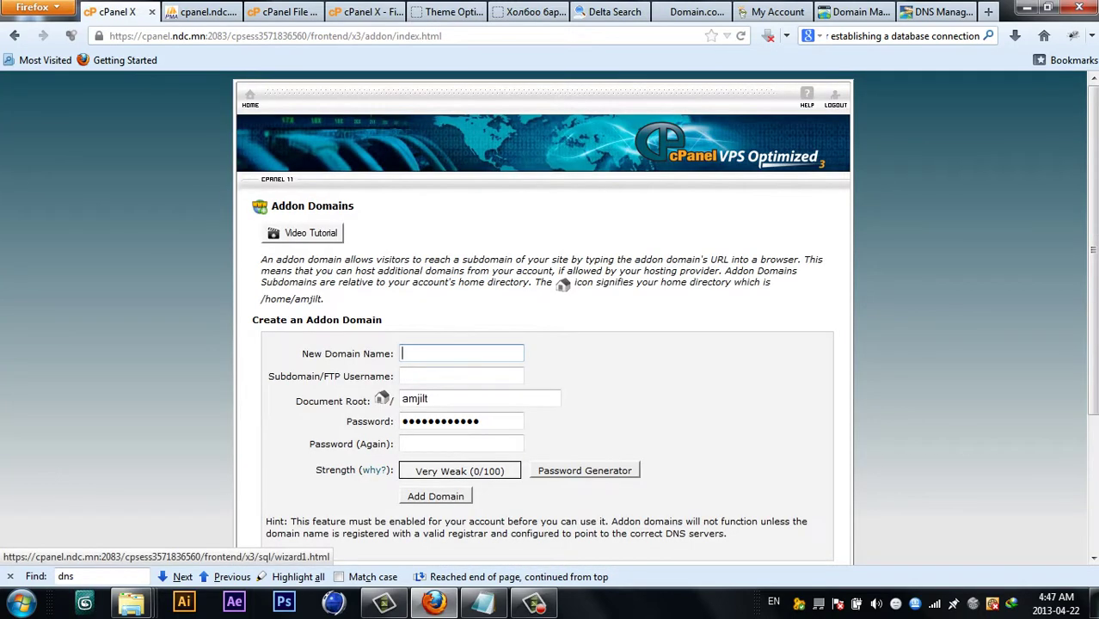
type("zharya")
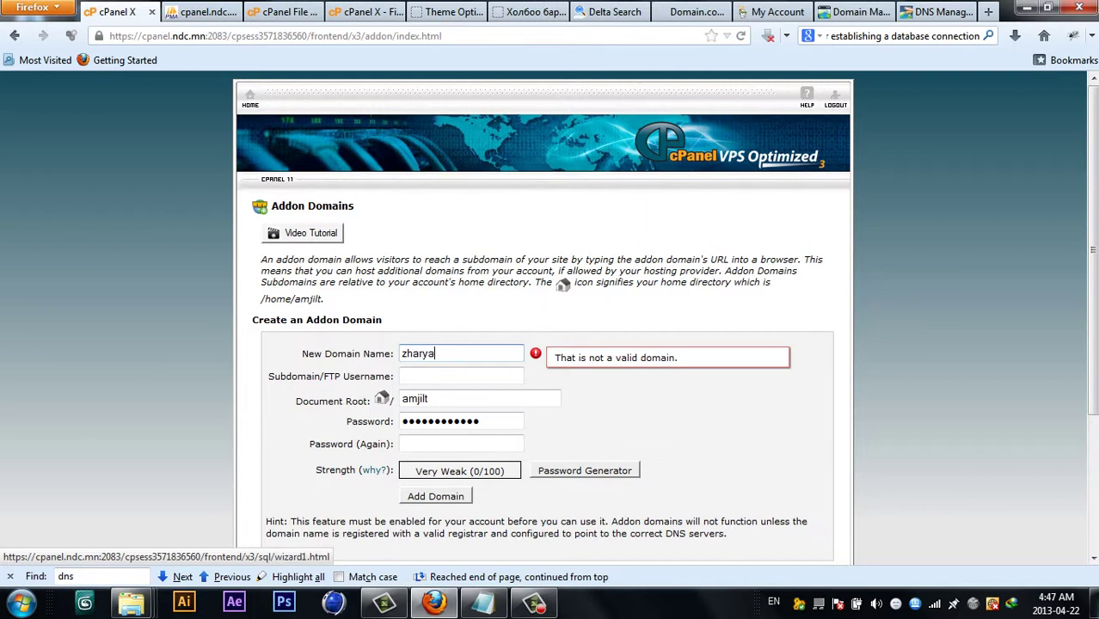
type(".com")
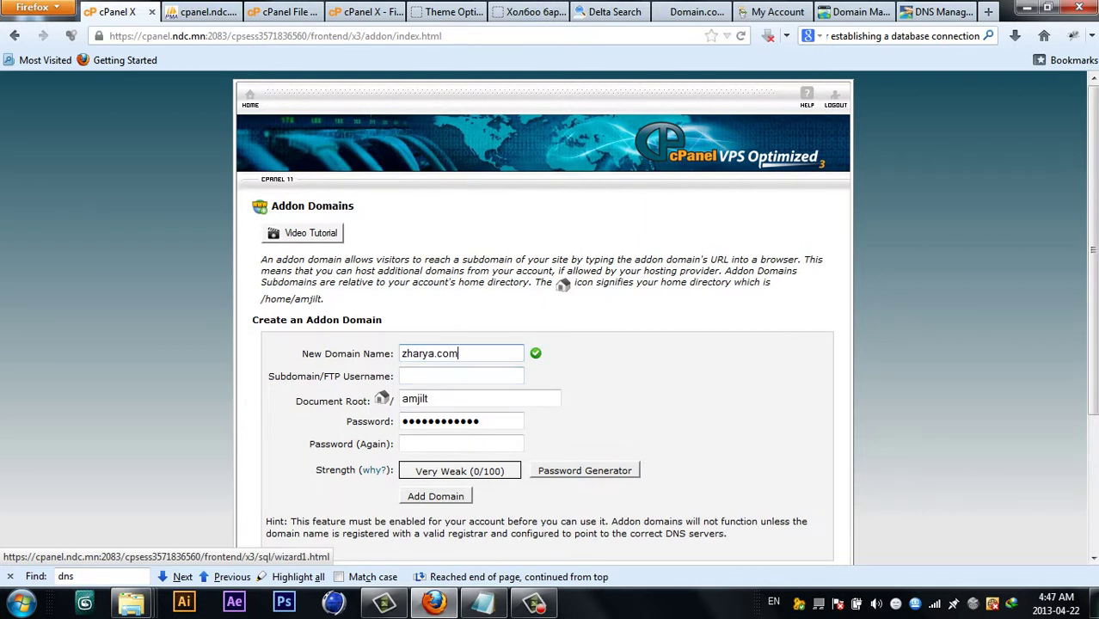
key("Tab")
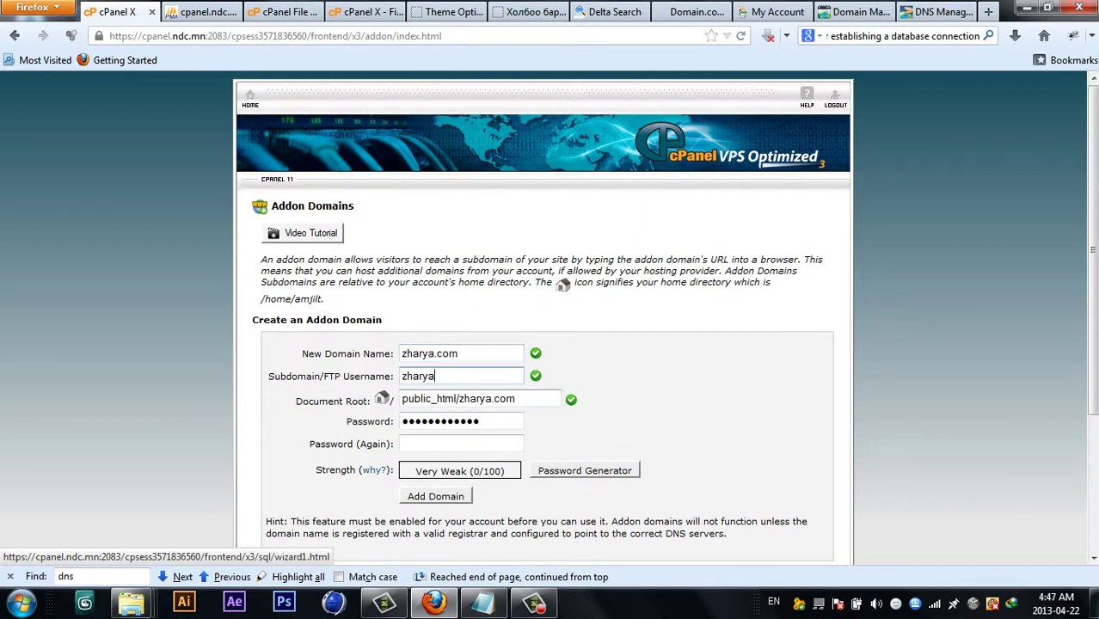
Set the addon domain's subdomain/FTP username to shalgalt and its document root to public_html/shalgalt
left_click_drag(460, 399, 517, 399)
key("shift+Tab")
type("surgal")
key("BackSpace")
key("BackSpace")
key("BackSpace")
key("BackSpace")
key("BackSpace")
type("halgalt")
left_click_drag(458, 399, 516, 399)
type("shal")
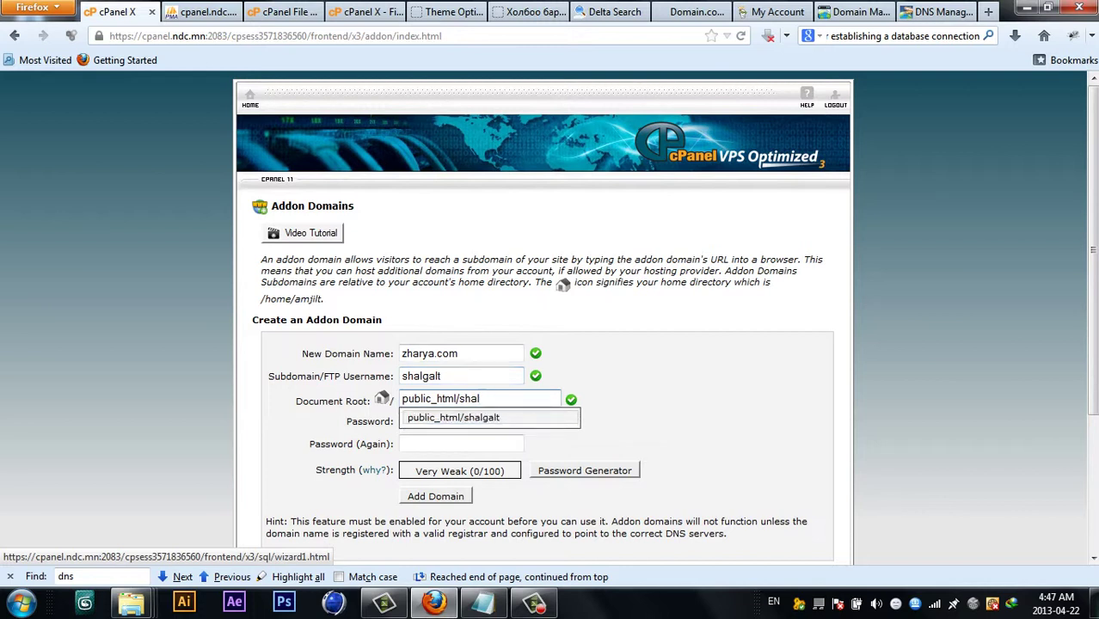
key("Down")
key("Return")
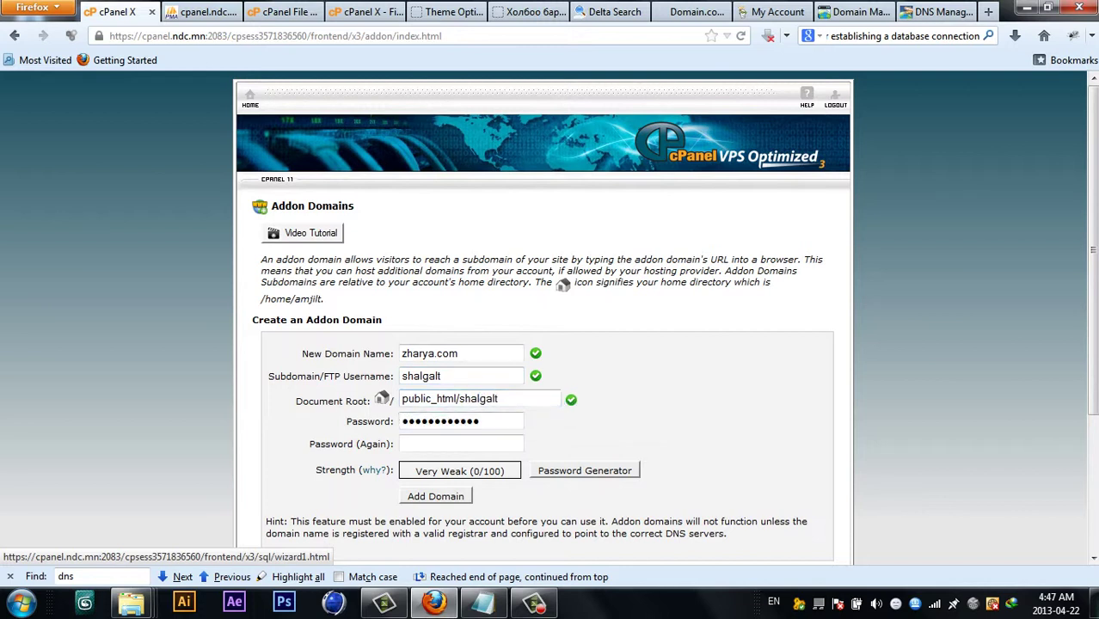
Copy the account password from the Lesson12-notes file into the password confirmation field and try to submit the addon domain form
left_click(461, 443)
scroll(461, 444, "down", 1)
scroll(544, 317, "down", 2)
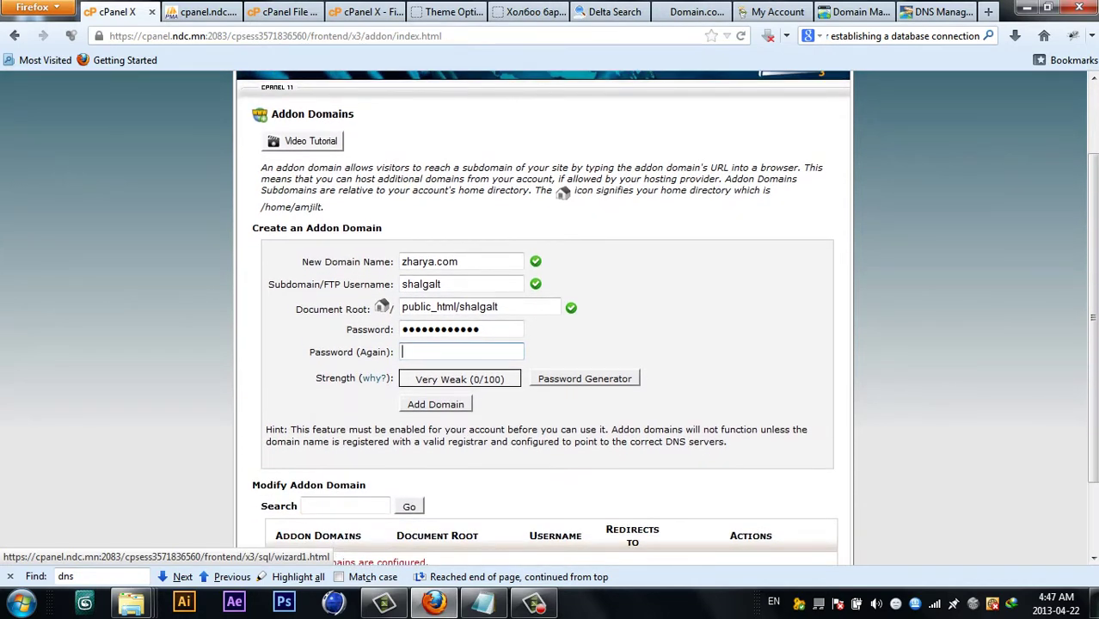
scroll(549, 317, "up", 2)
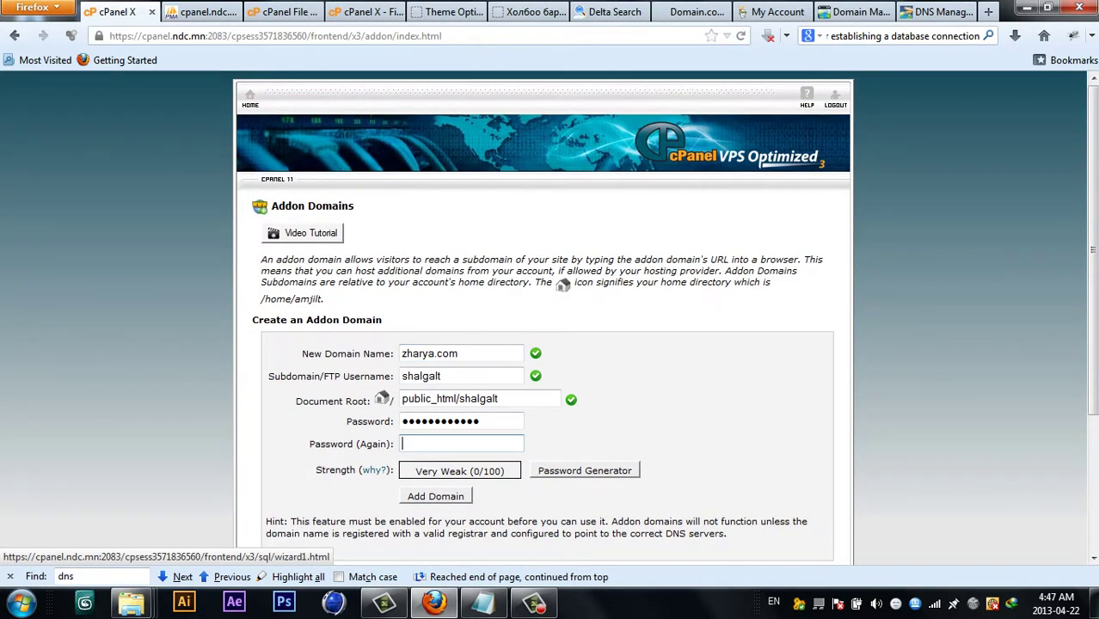
key("shift+Tab")
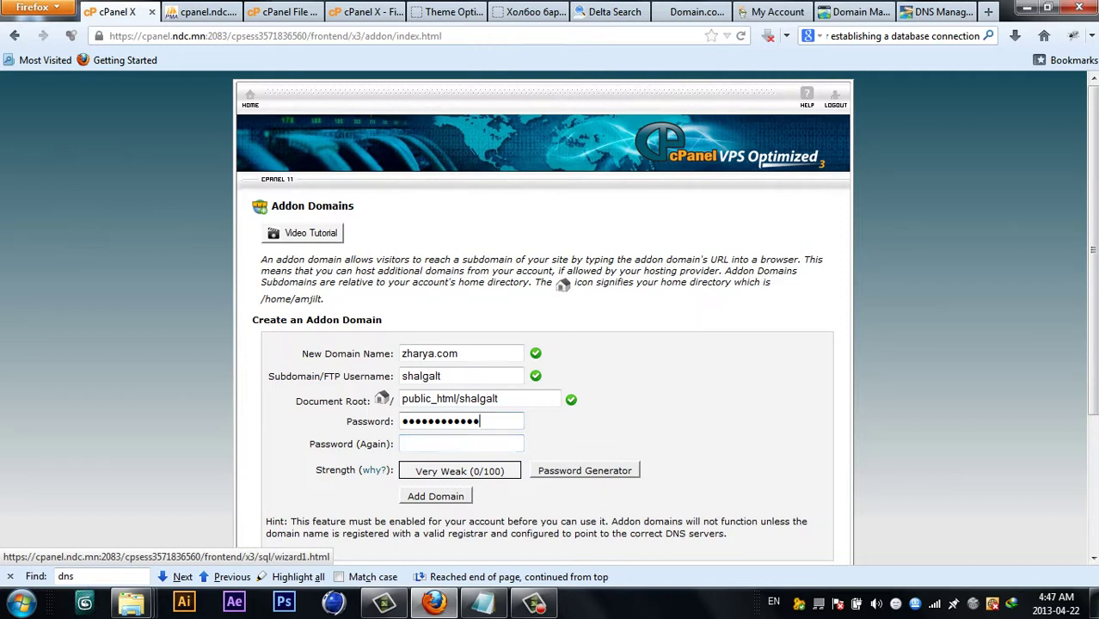
key("Tab")
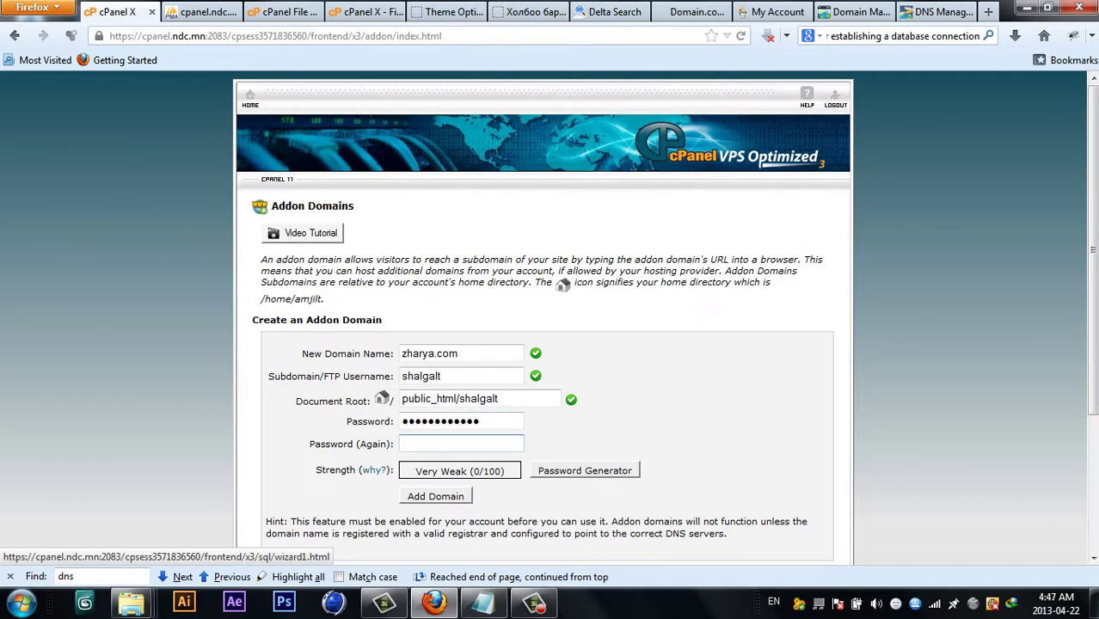
left_click(483, 603)
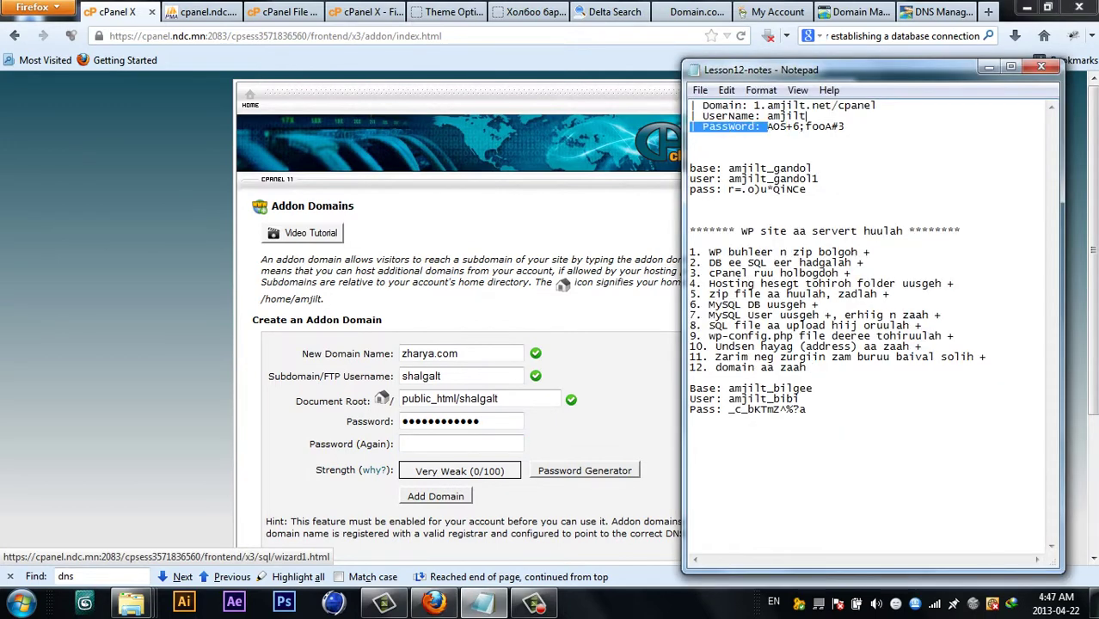
left_click_drag(767, 126, 845, 126)
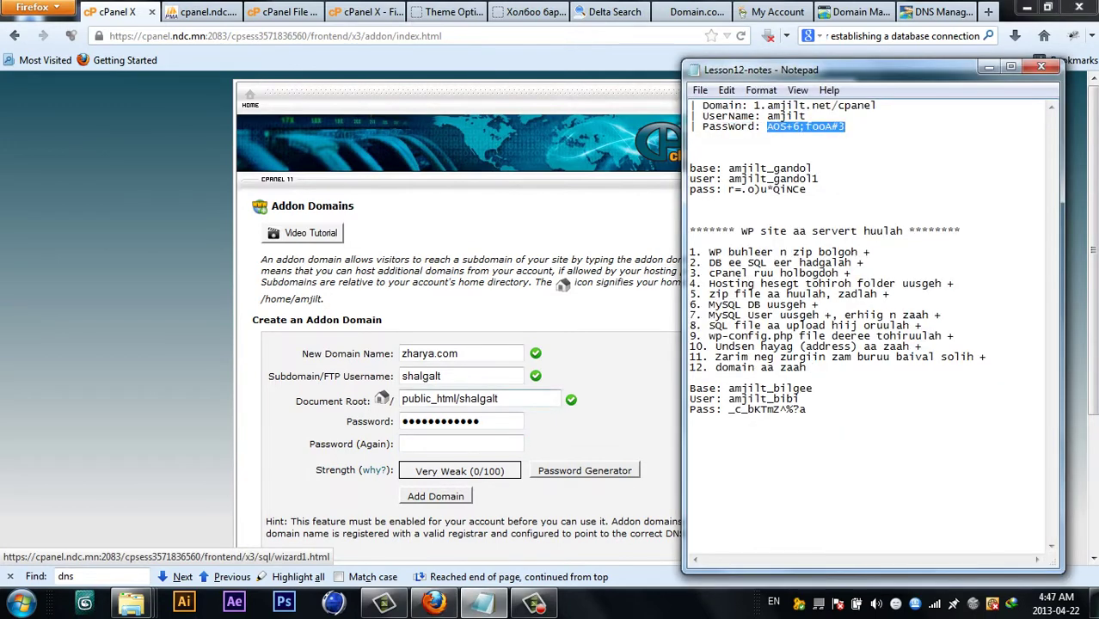
left_click(461, 444)
key("ctrl+v")
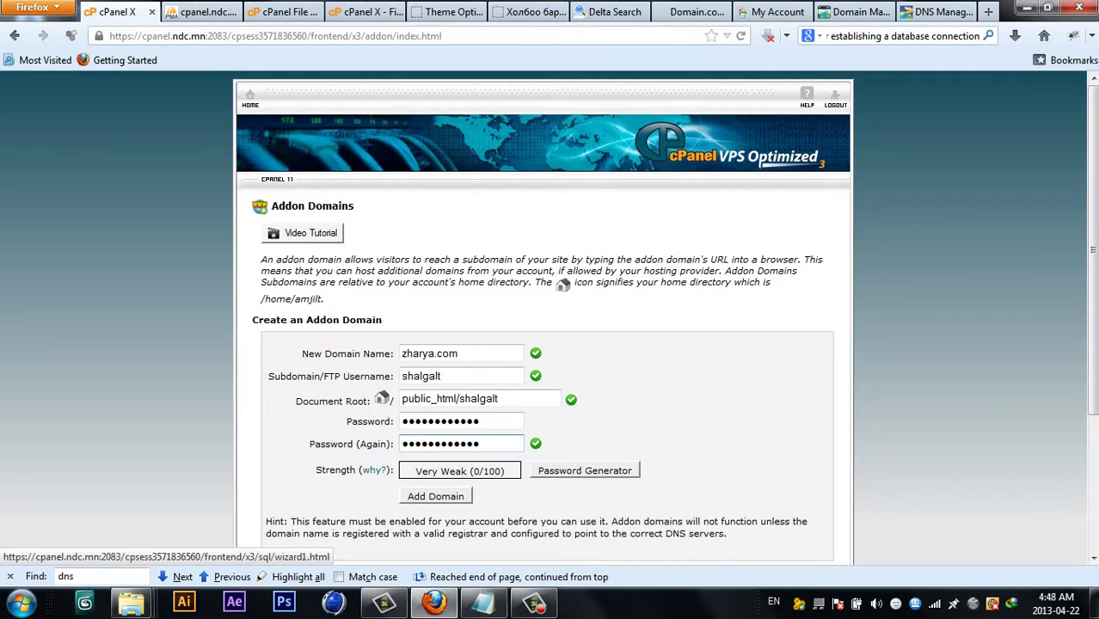
key("Return")
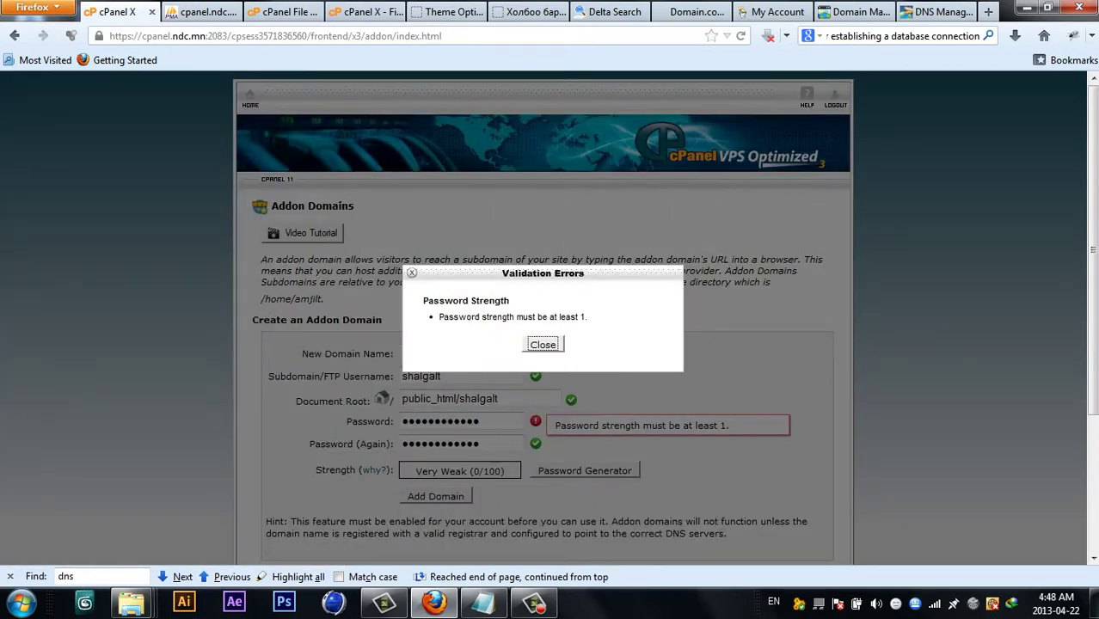
key("Return")
Paste the copied account password into both password fields and submit the addon domain
key("ctrl+a")
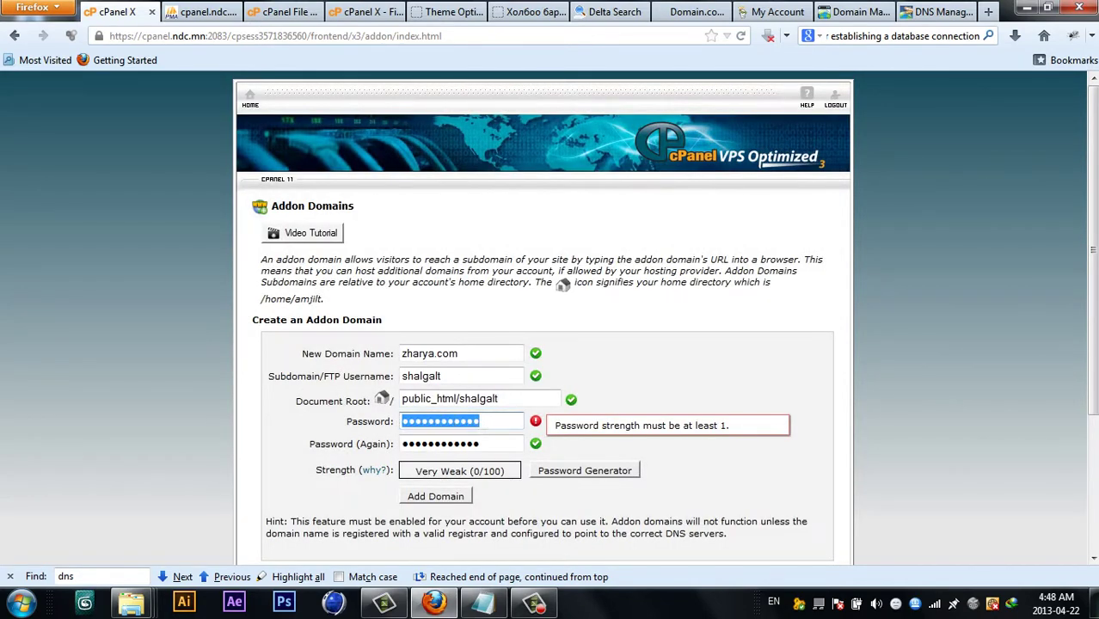
key("ctrl+v")
key("Tab")
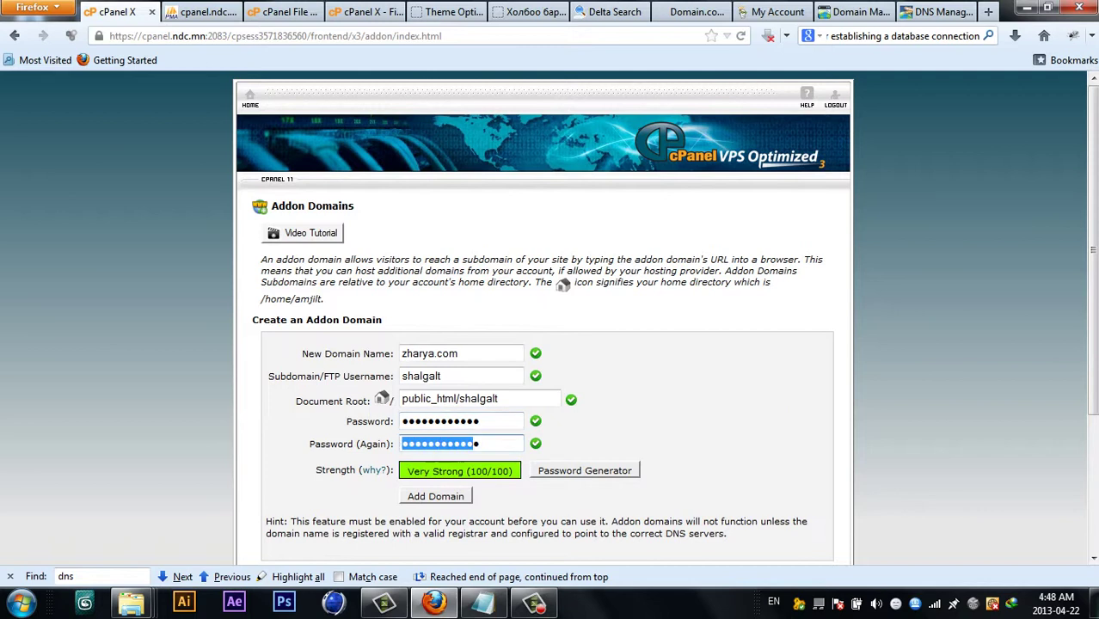
key("ctrl+v")
key("Return")
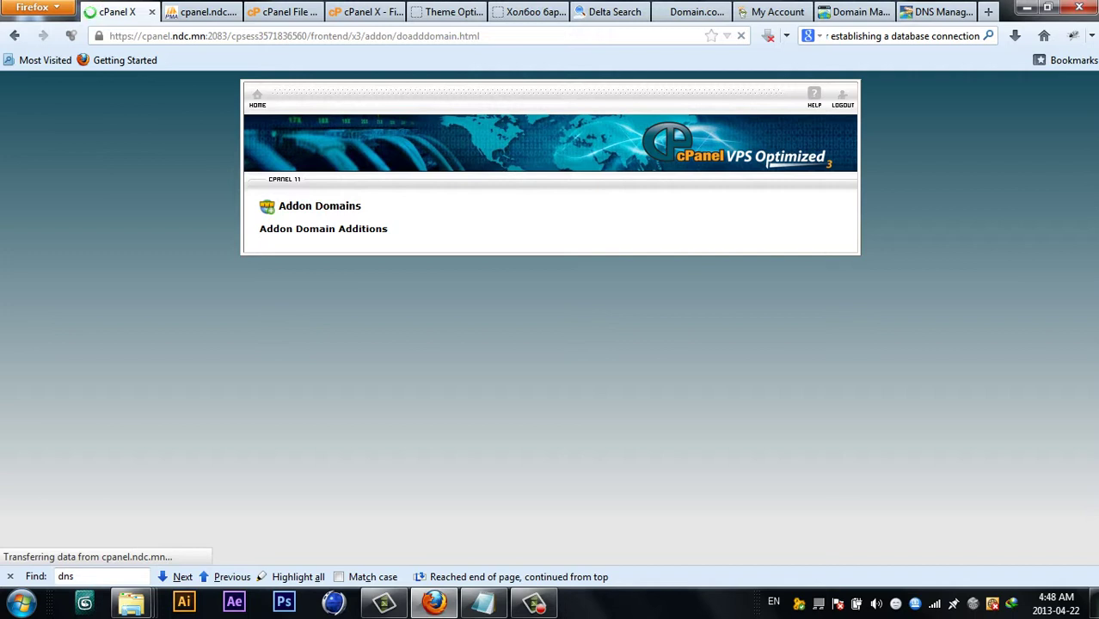
Compare the cPanel server address with the @ host's IP address in the zharya.com zone file at GoDaddy
left_click_drag(228, 36, 109, 36)
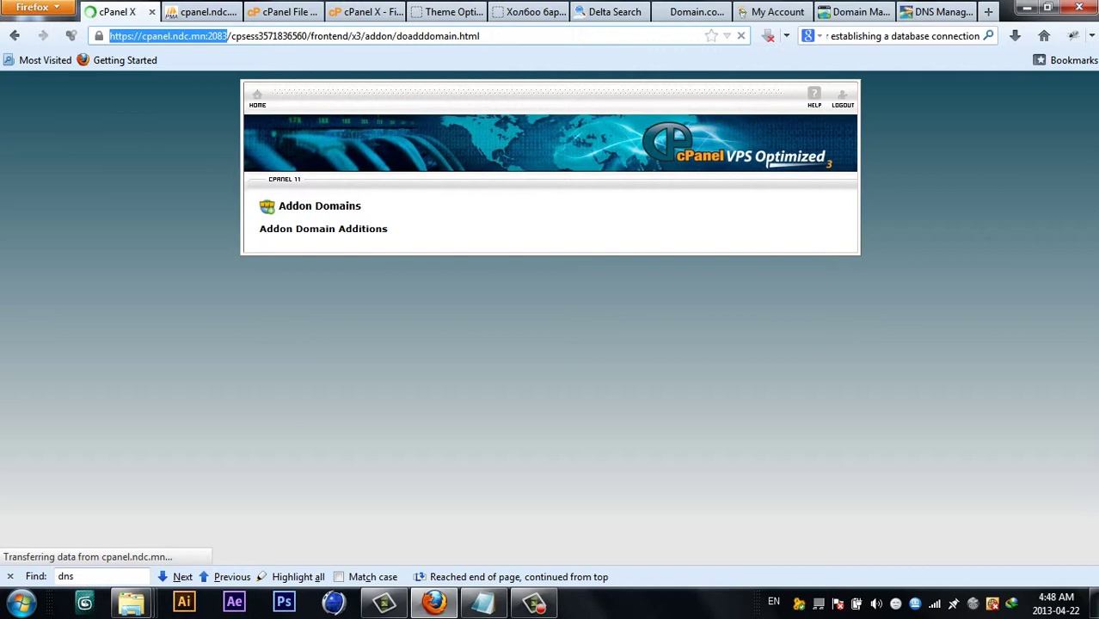
left_click(939, 11)
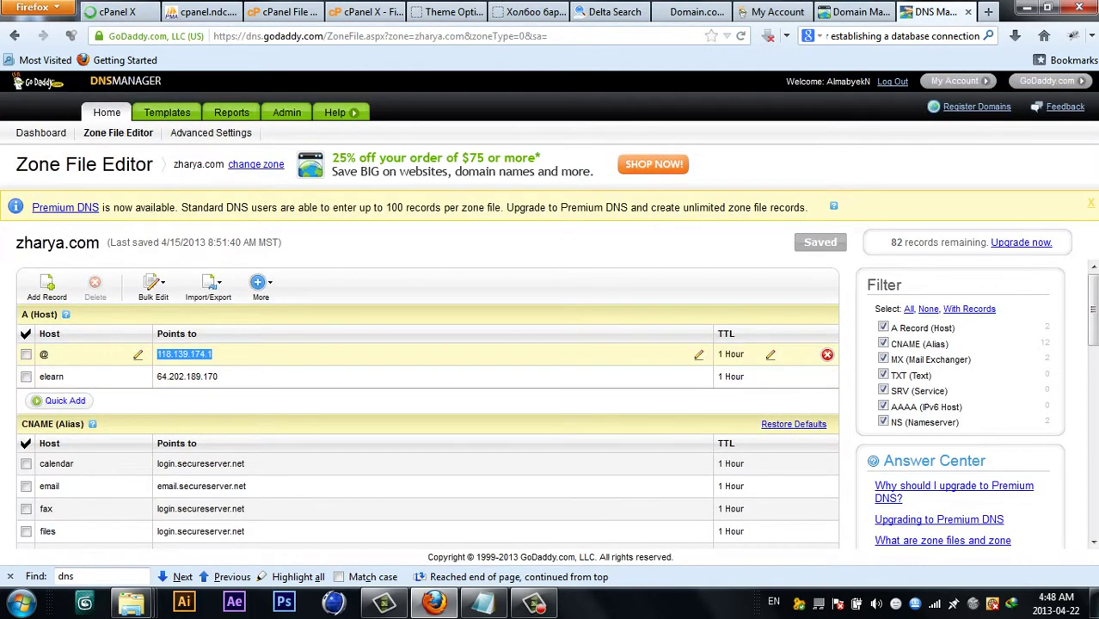
left_click(225, 354)
left_click_drag(222, 354, 159, 354)
key("ctrl+Tab")
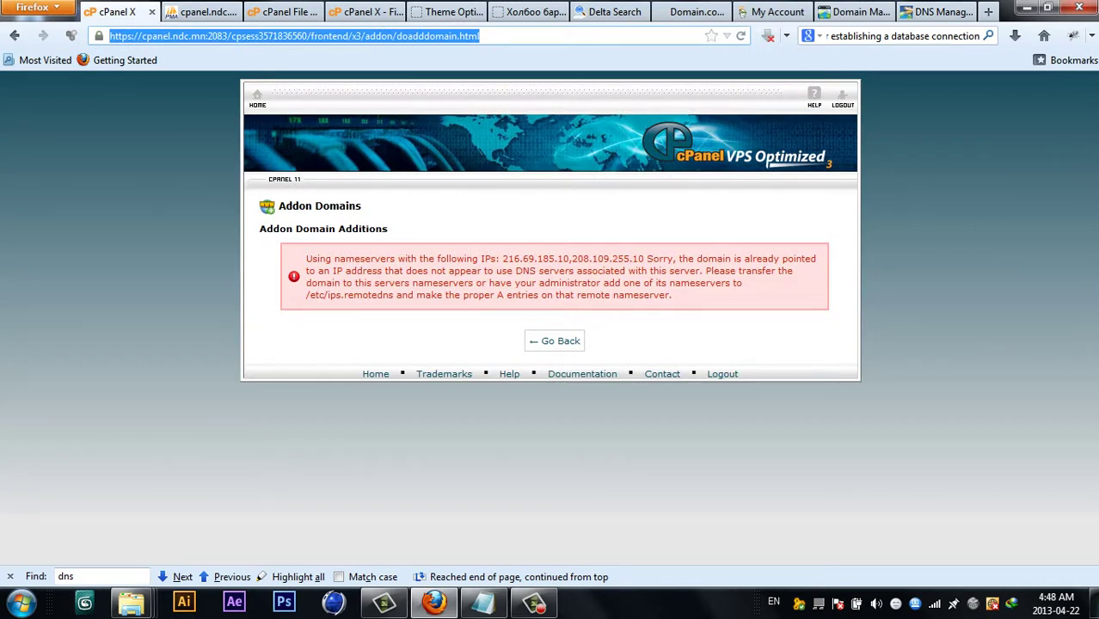
Copy the nameserver IP 216.69.185.10 from the cPanel error message and make the @ host in the GoDaddy zone file point to it
left_click_drag(503, 259, 570, 259)
right_click(562, 259)
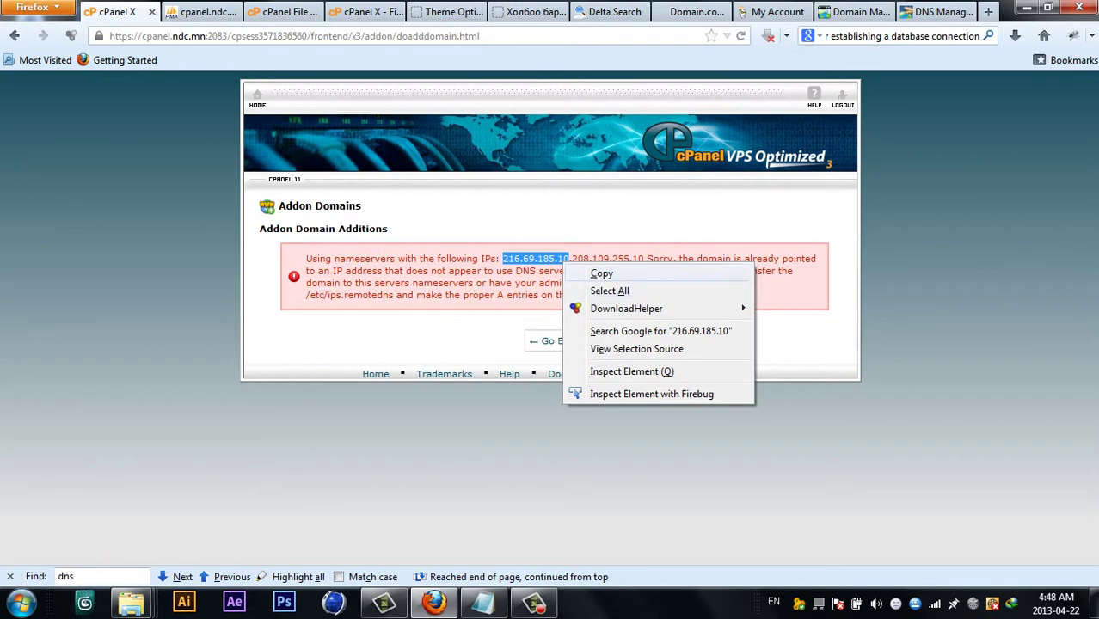
left_click(593, 272)
left_click(941, 12)
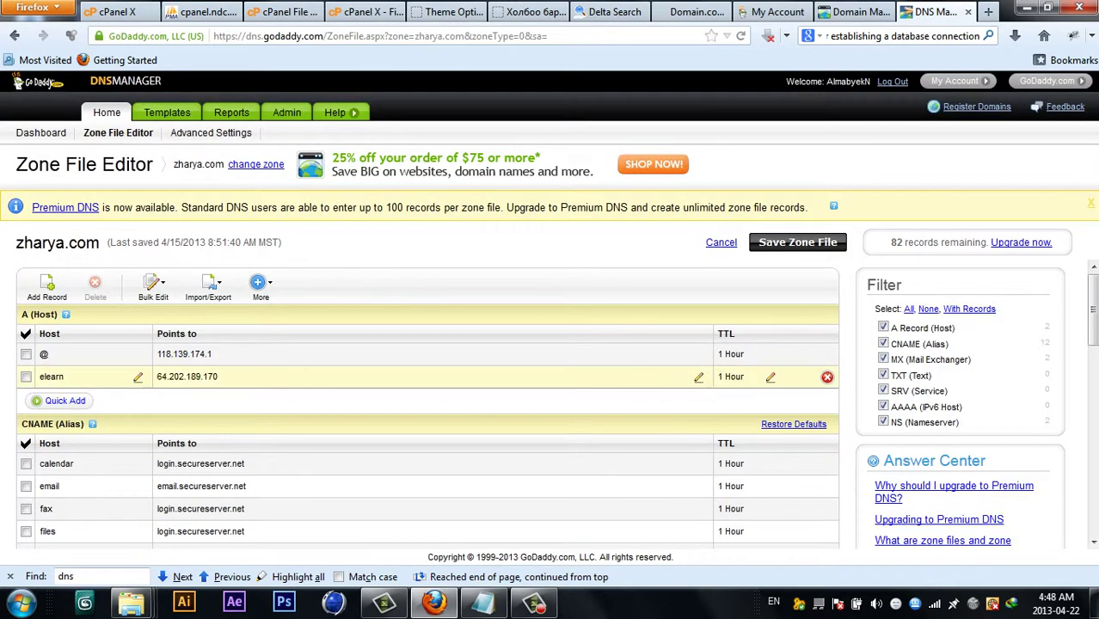
left_click(184, 354)
key("Tab")
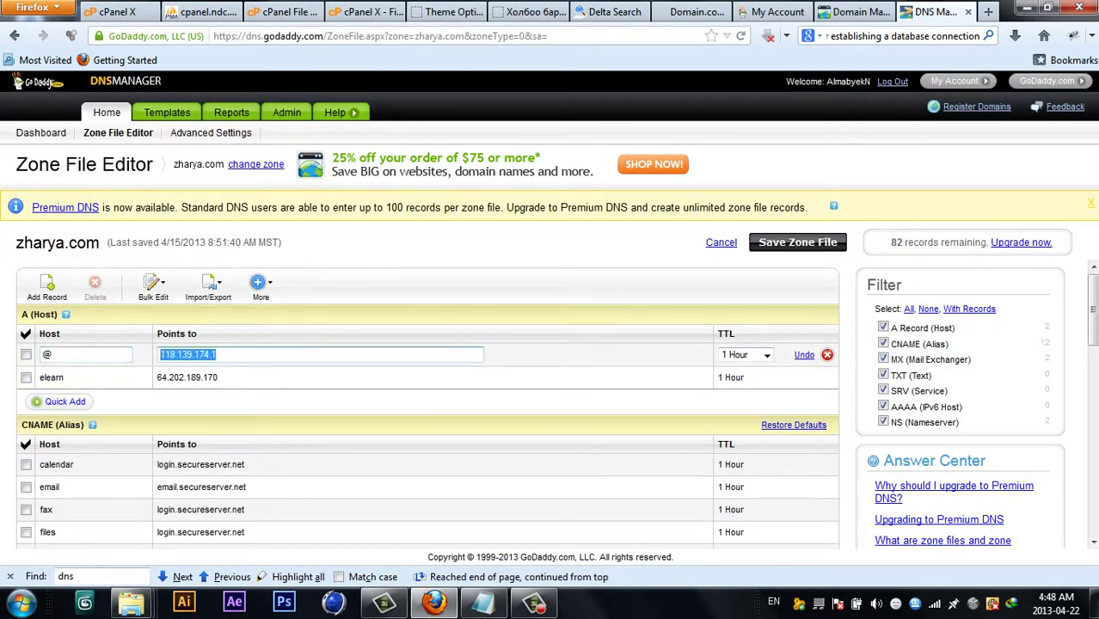
key("ctrl+v")
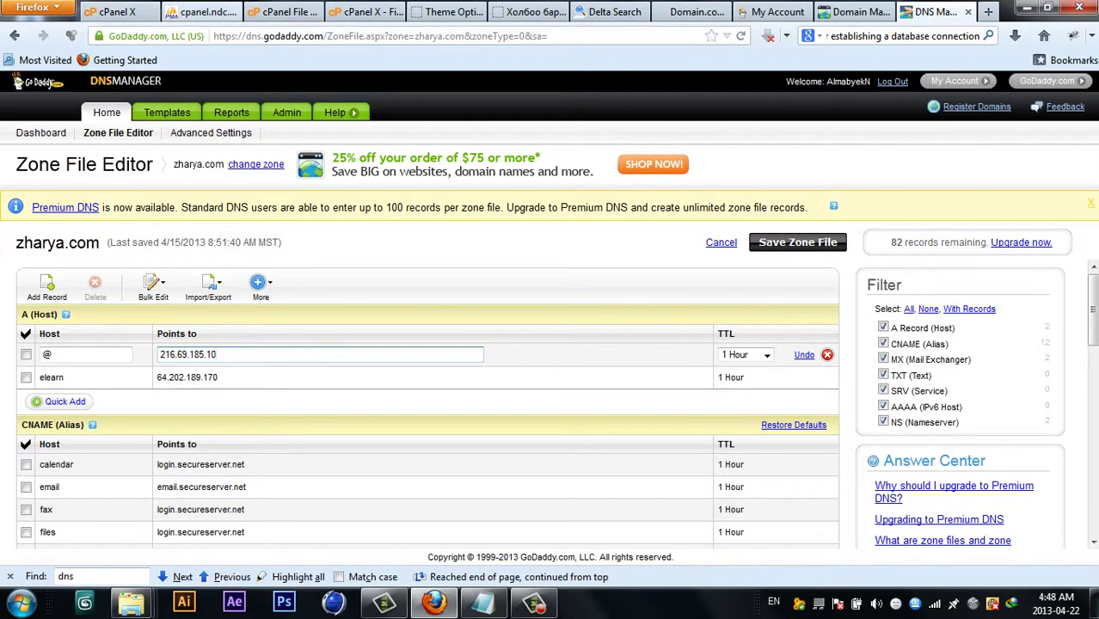
Review the open File Manager, WordPress theme options and shalgalt.com pages, and return to the zharya.com zone file
left_click(203, 12)
left_click(282, 12)
key("ctrl+4")
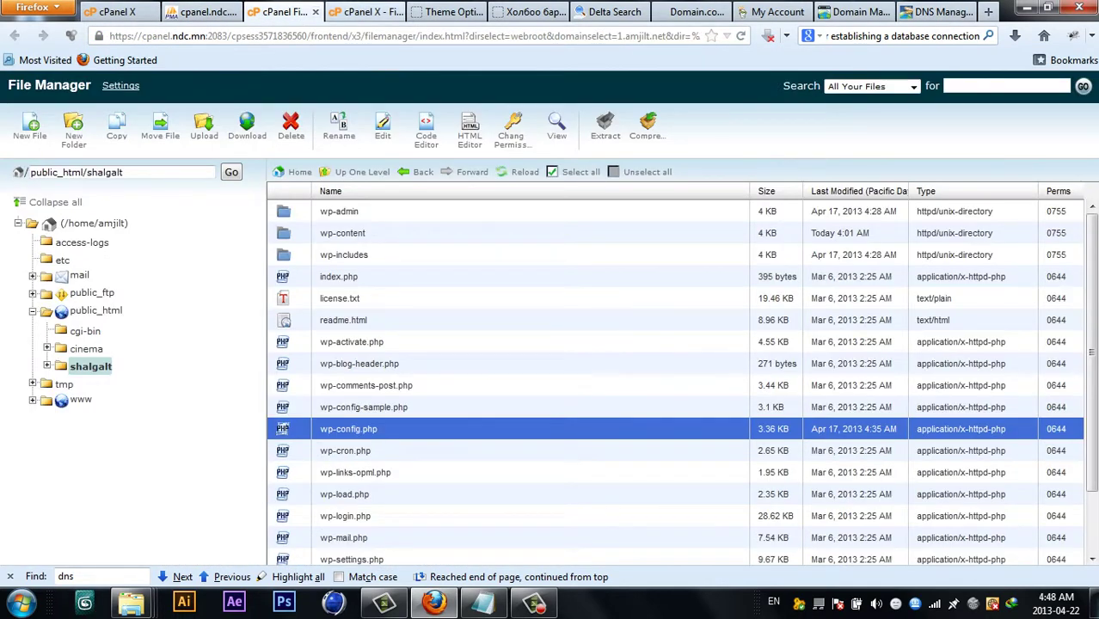
key("ctrl+5")
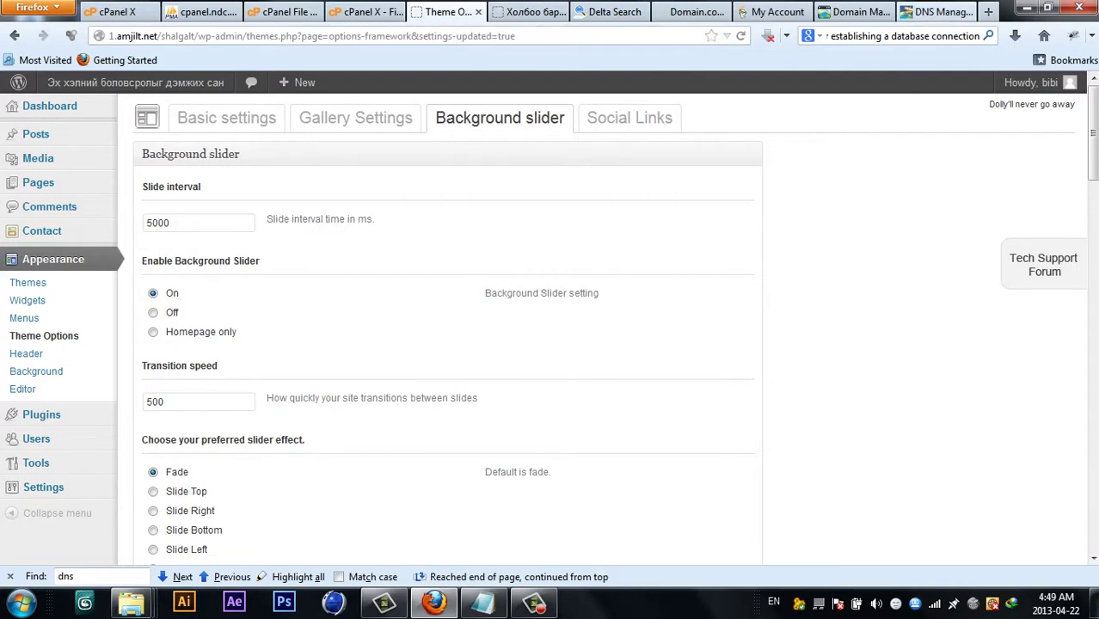
key("ctrl+6")
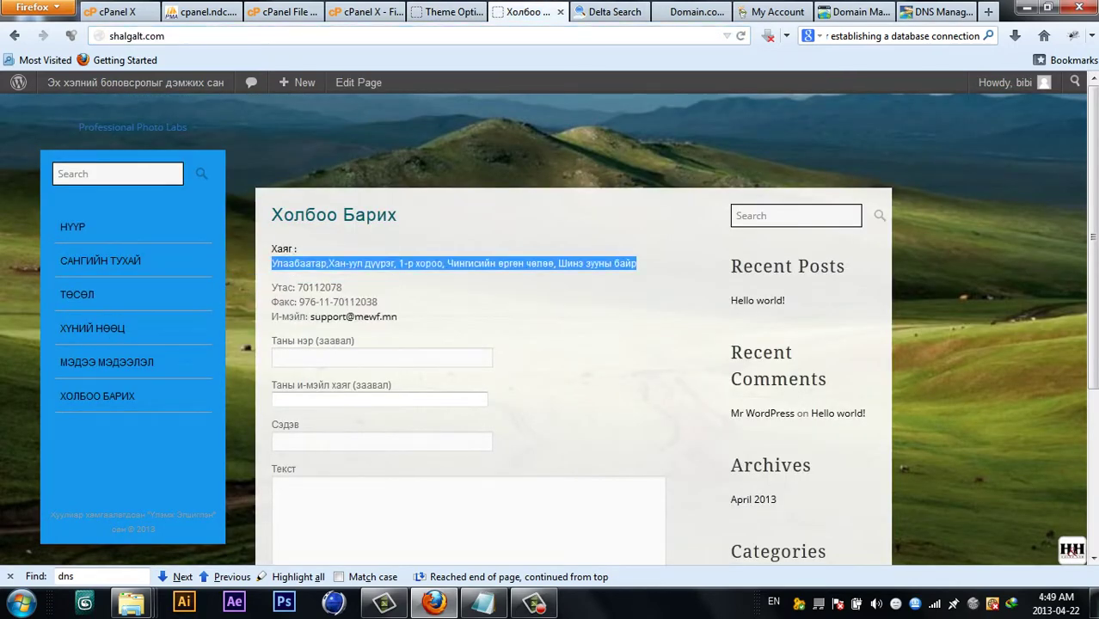
key("ctrl+9")
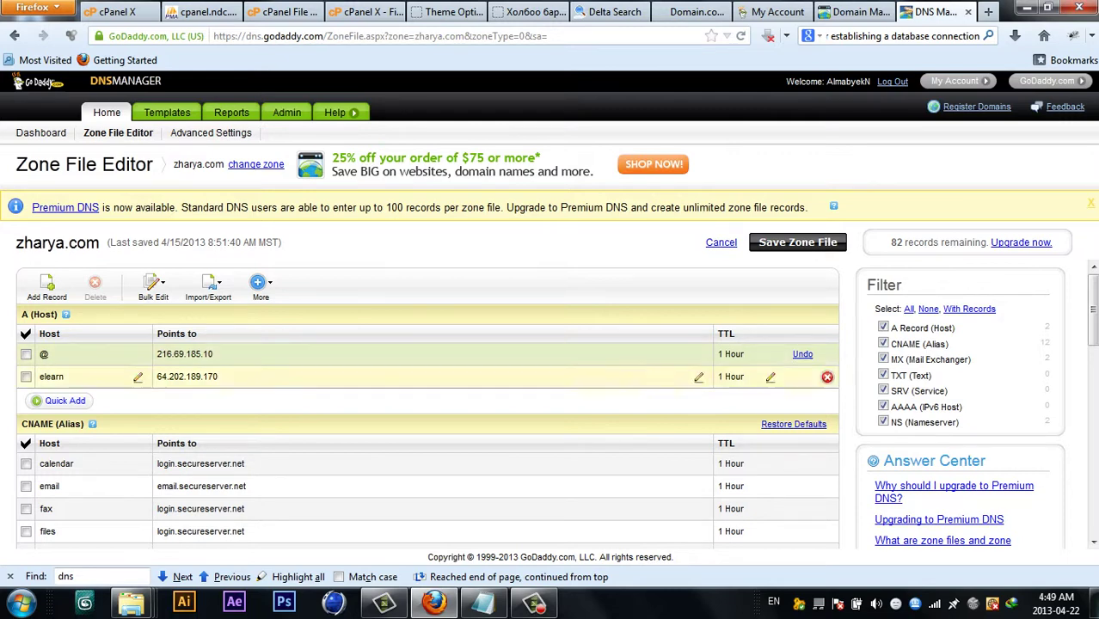
Compare the nameserver IPs in cPanel's Addon Domain Additions message with the edited @ record in the GoDaddy zone file
left_click(113, 11)
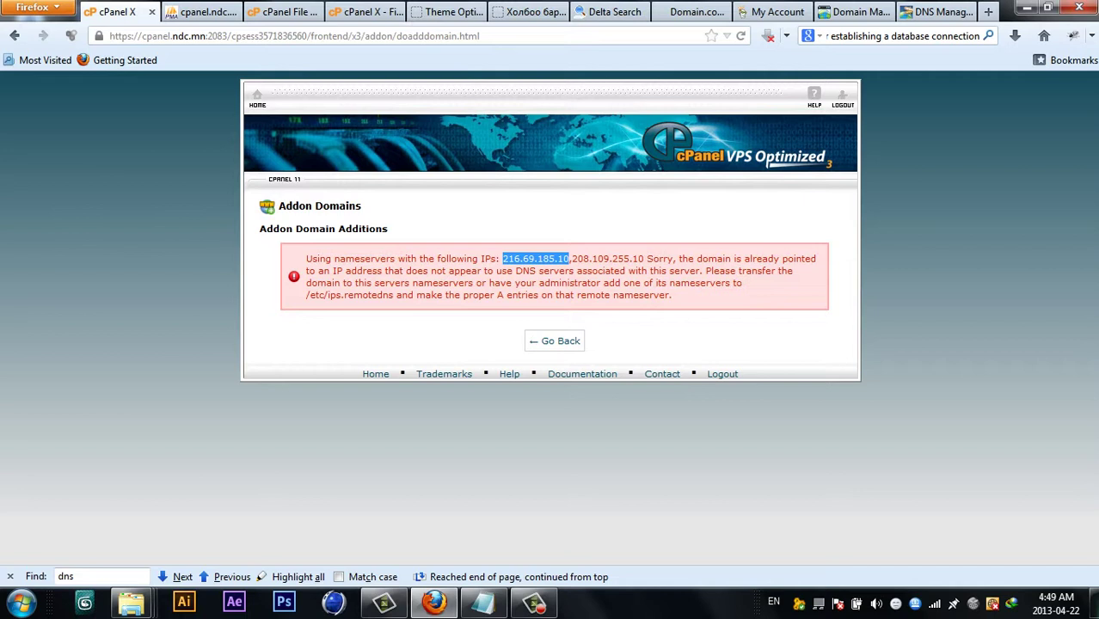
left_click_drag(260, 228, 388, 229)
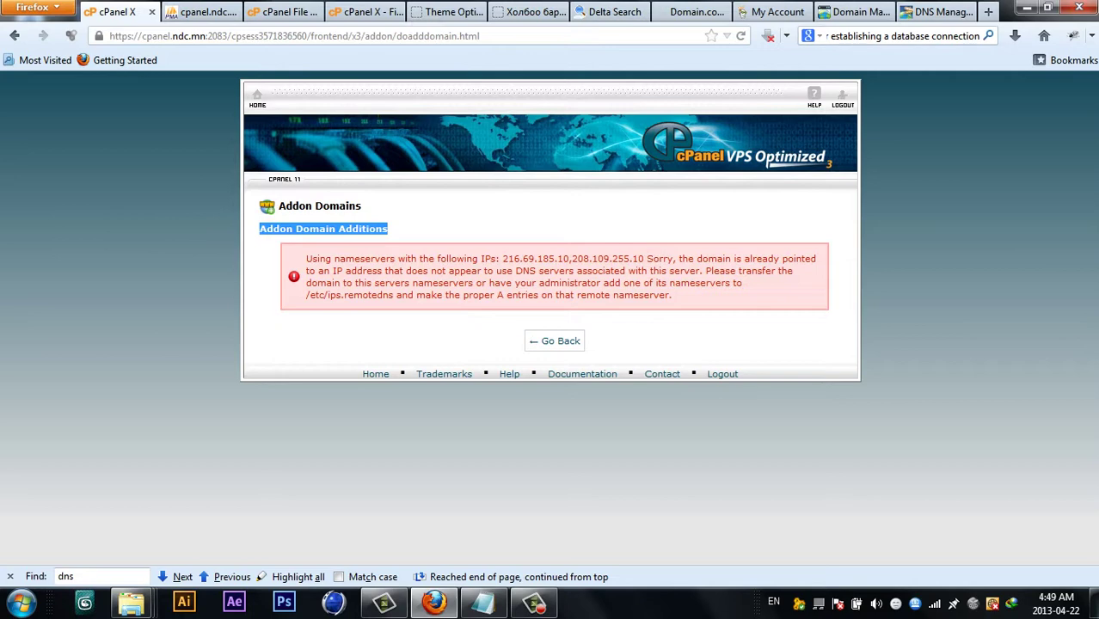
left_click(937, 11)
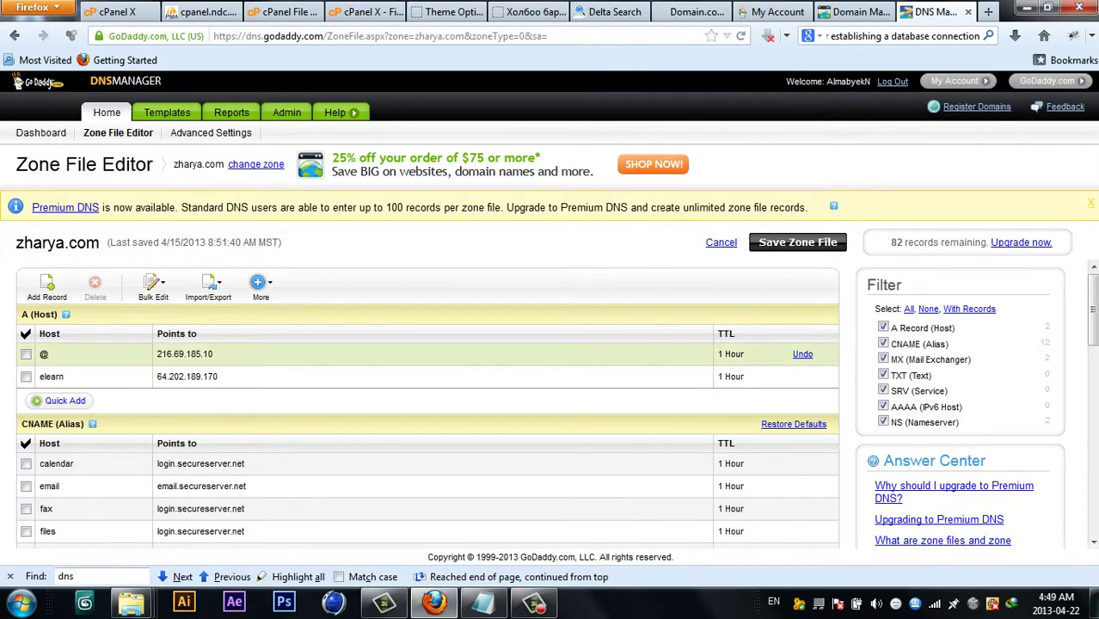
left_click(117, 12)
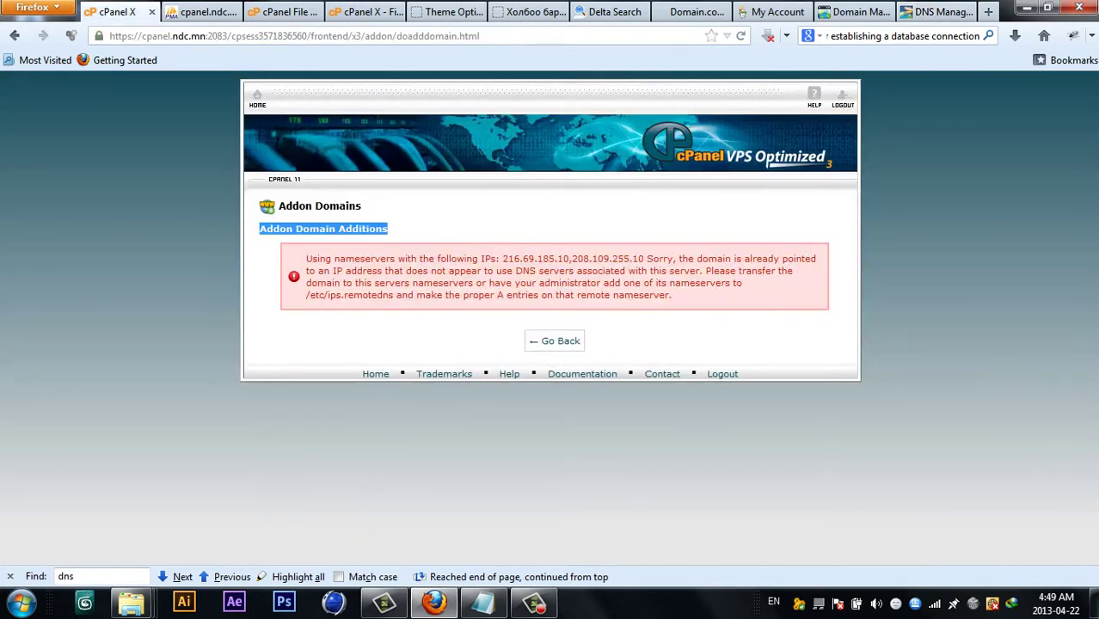
left_click(937, 11)
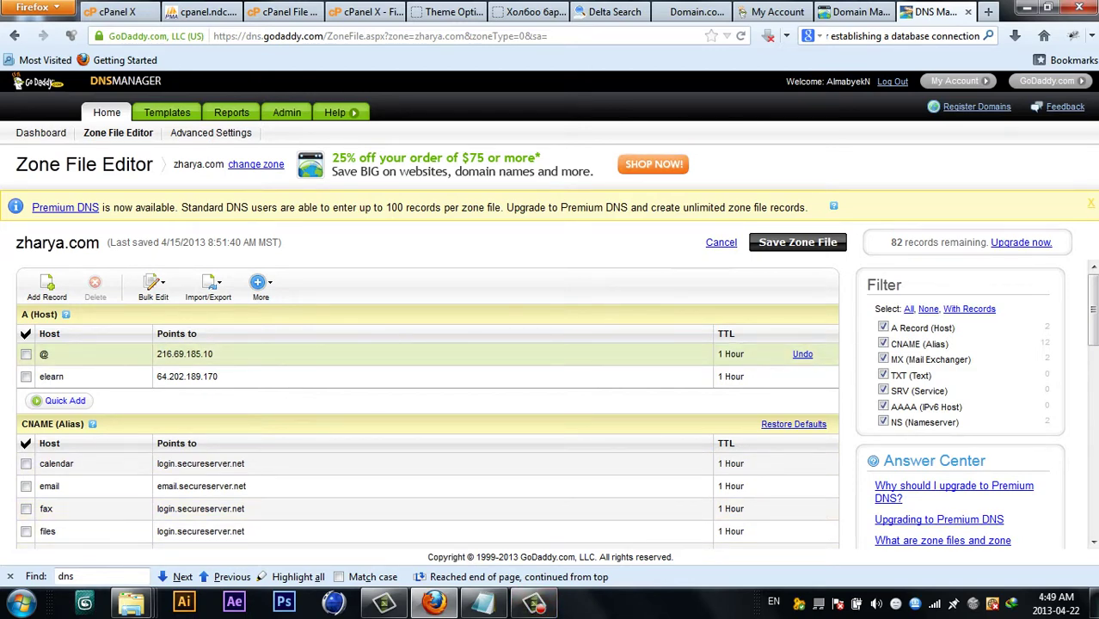
left_click(118, 12)
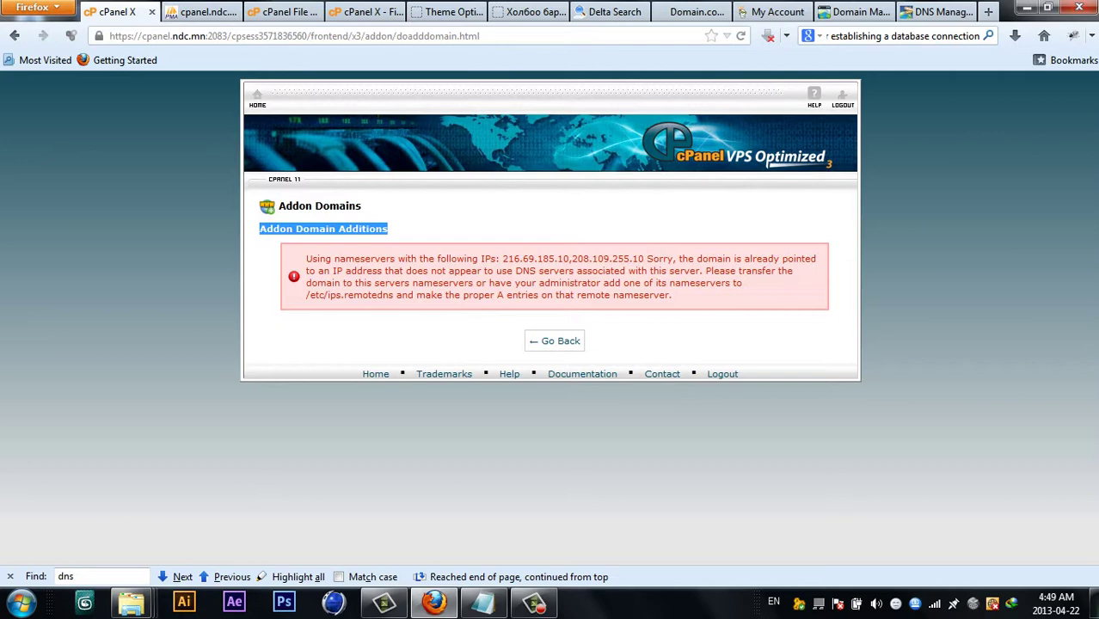
left_click_drag(502, 258, 571, 258)
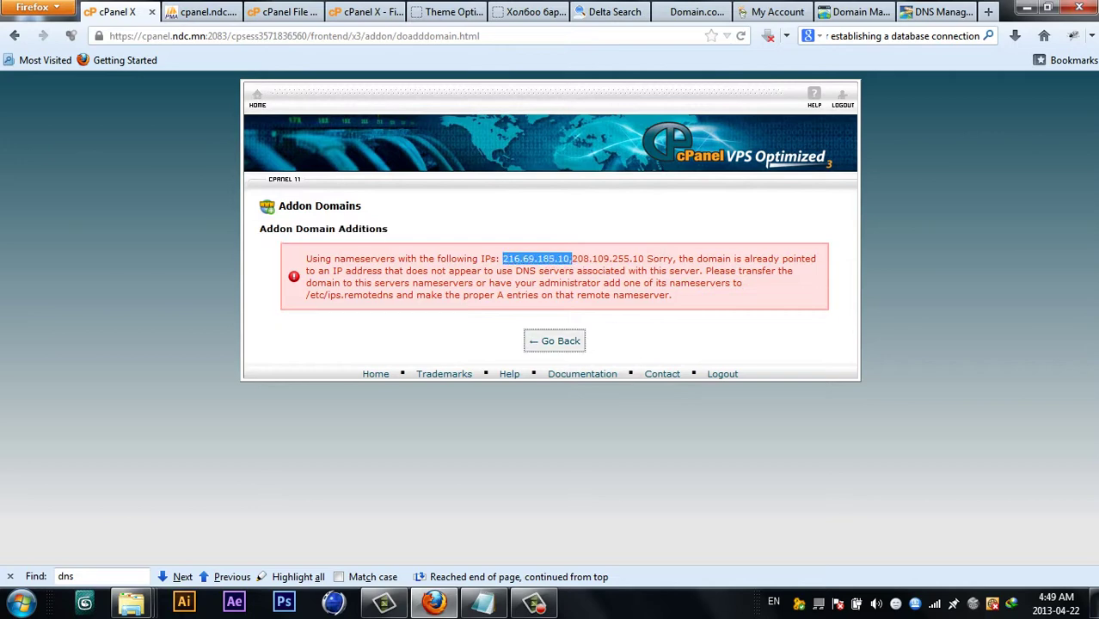
Return to the Addon Domains form and examine its description and the list of configured addon domains
left_click(554, 340)
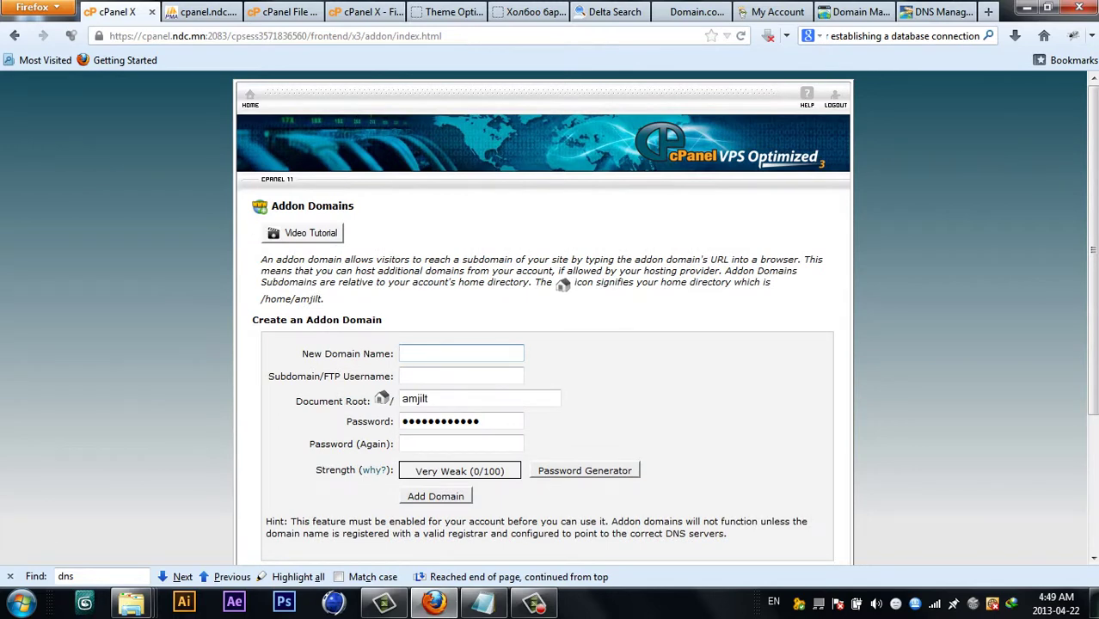
triple_click(400, 271)
scroll(548, 318, "down", 4)
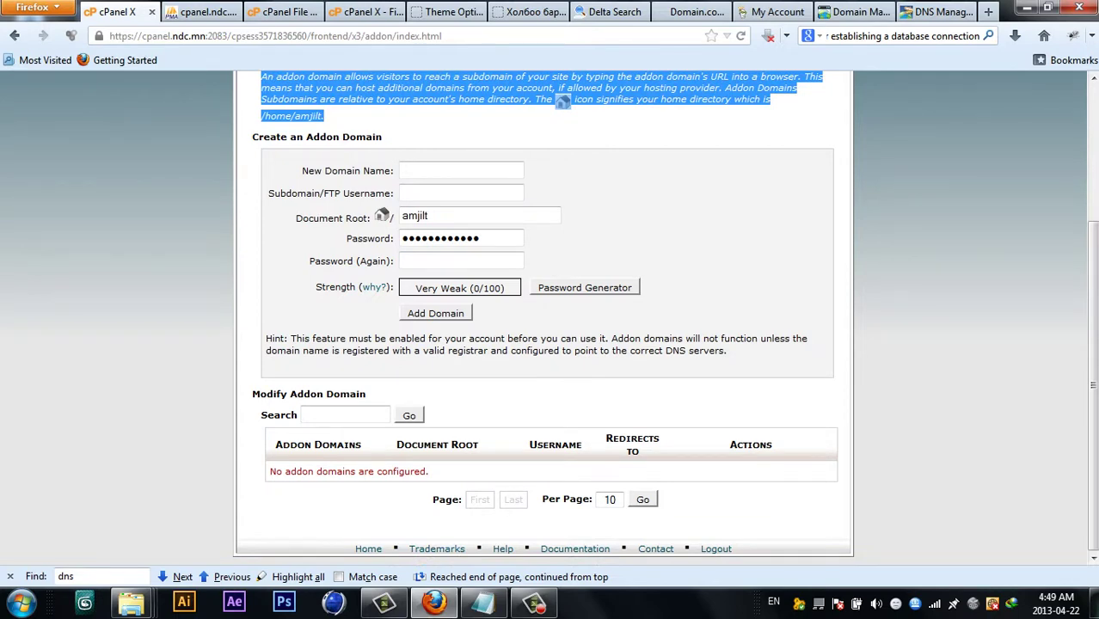
scroll(549, 318, "up", 4)
Return to the cPanel home page and open Addon Domains from the Domains section
left_click(250, 96)
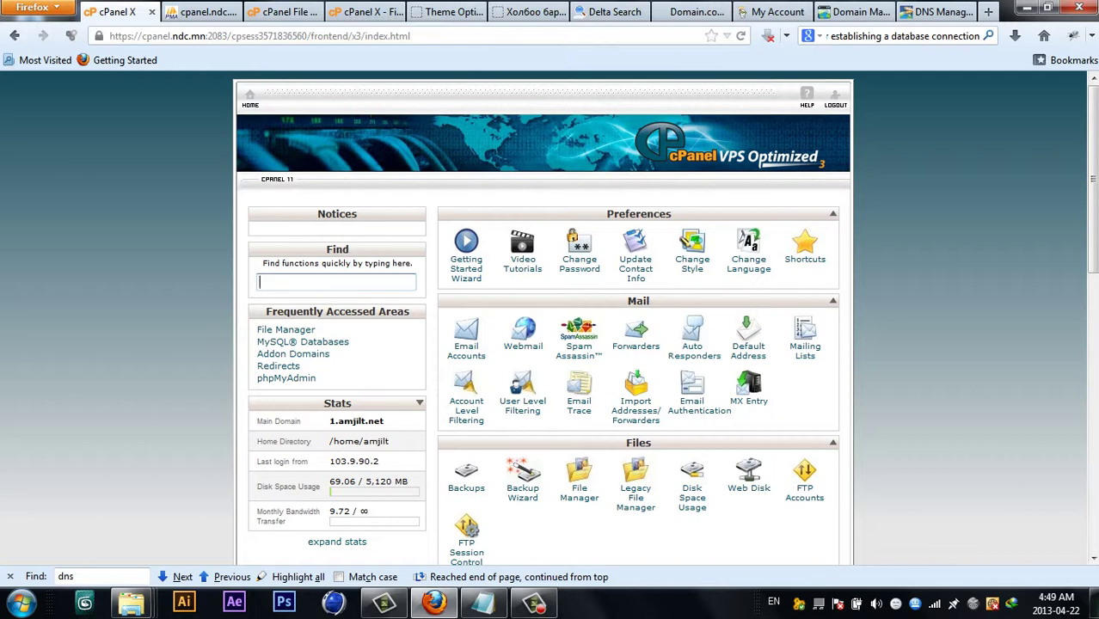
scroll(549, 318, "down", 2)
scroll(548, 318, "down", 7)
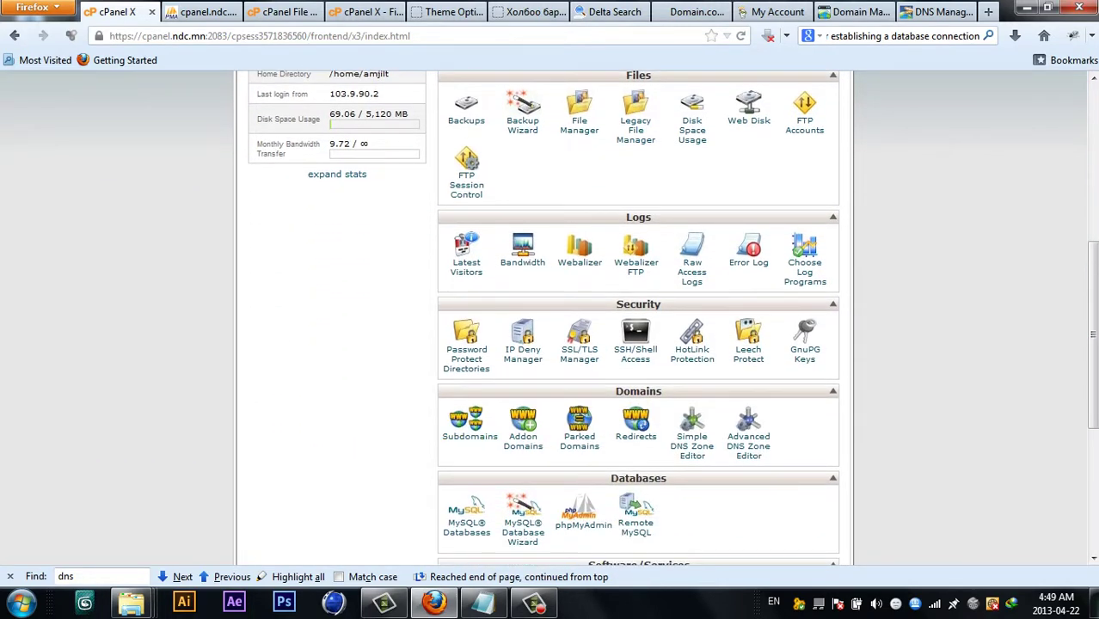
left_click(523, 426)
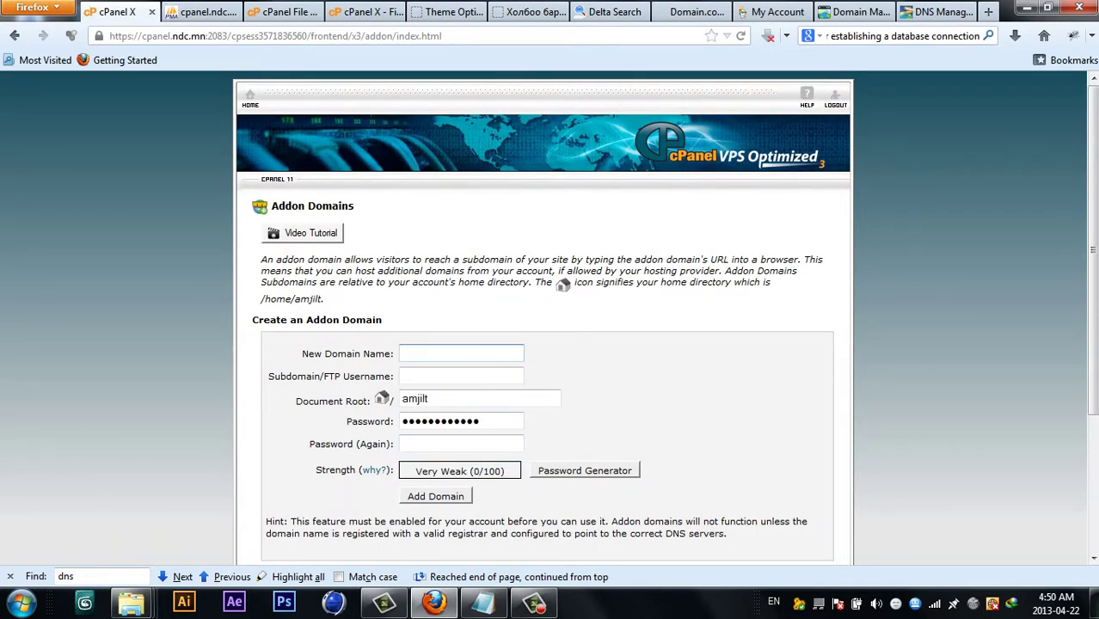
Examine the new domain name, subdomain/FTP username, document root and password fields of the Create an Addon Domain form
left_click_drag(301, 353, 391, 354)
left_click_drag(305, 375, 390, 376)
left_click(359, 375)
left_click(389, 376)
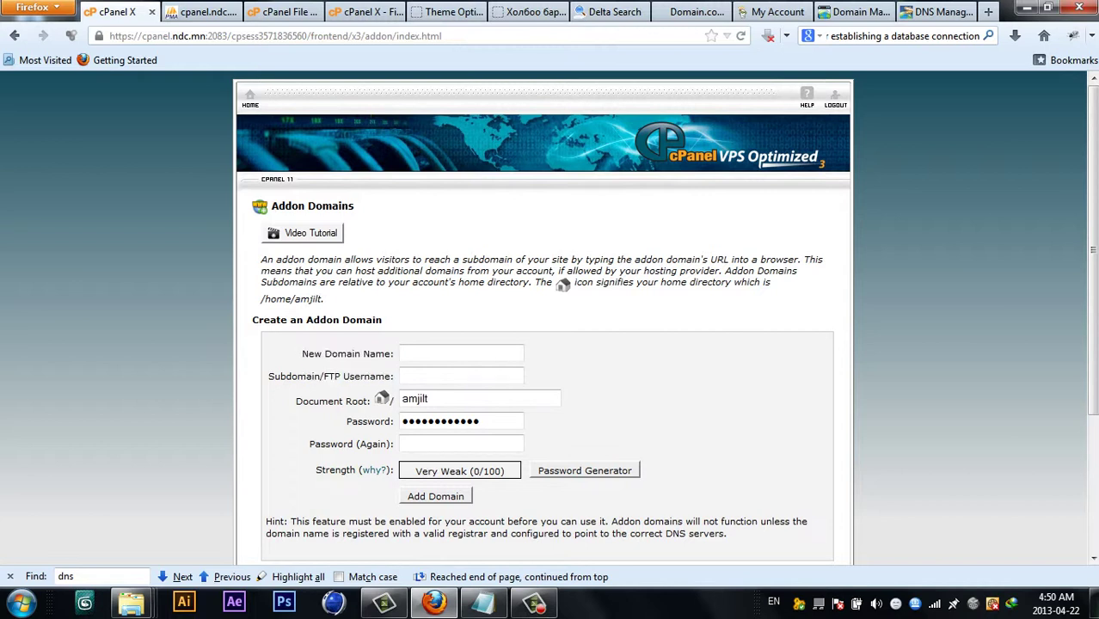
left_click_drag(268, 376, 394, 376)
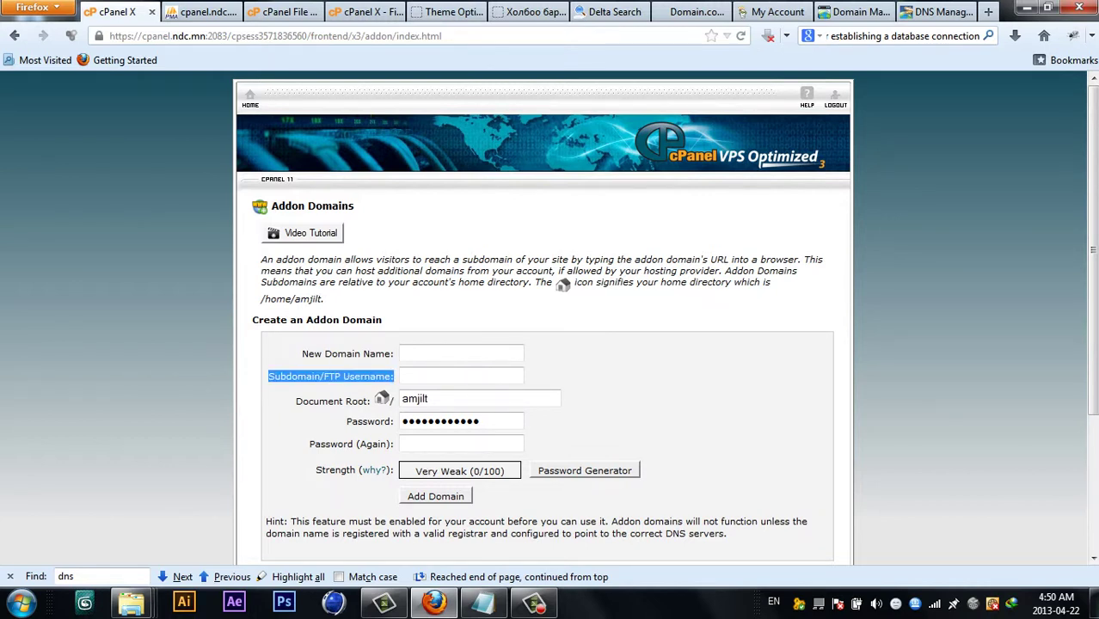
left_click_drag(302, 400, 372, 401)
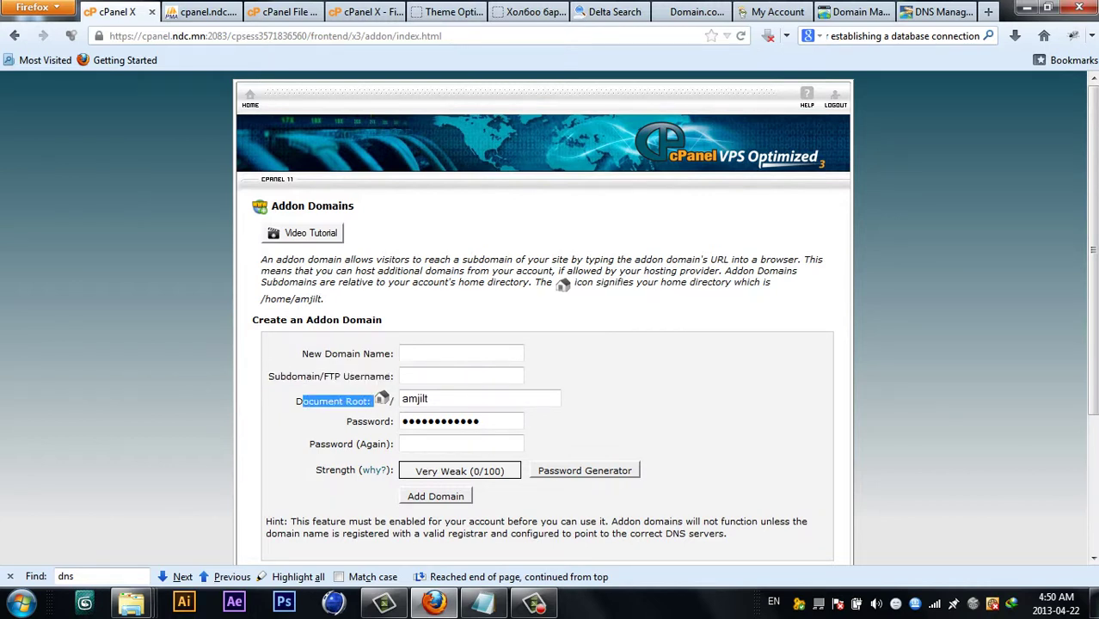
left_click_drag(320, 377, 392, 377)
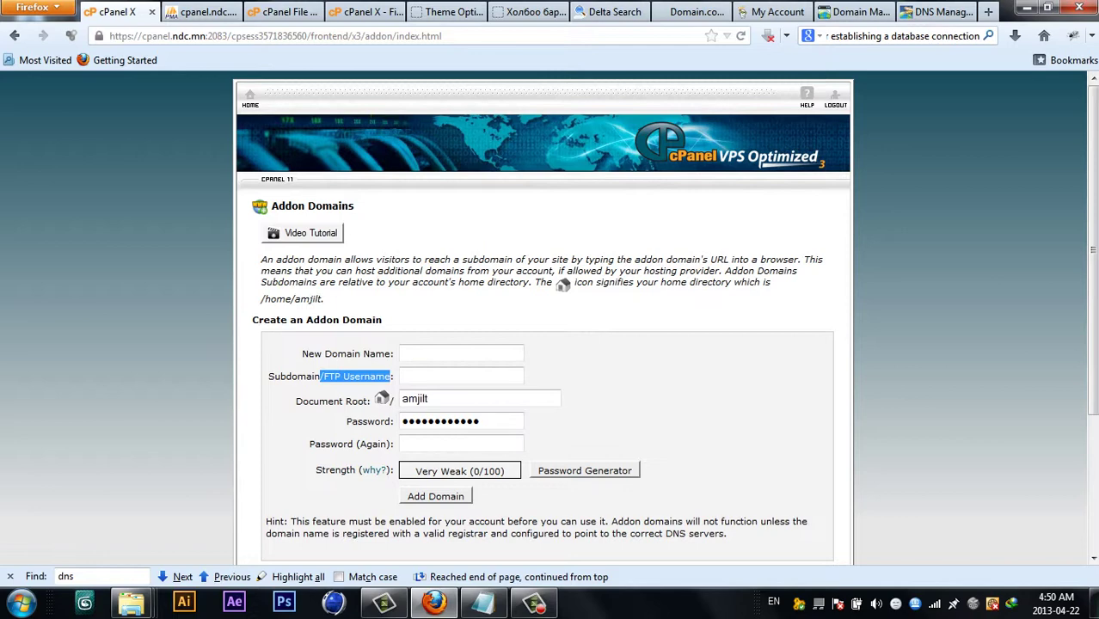
left_click(394, 377)
scroll(544, 376, "down", 2)
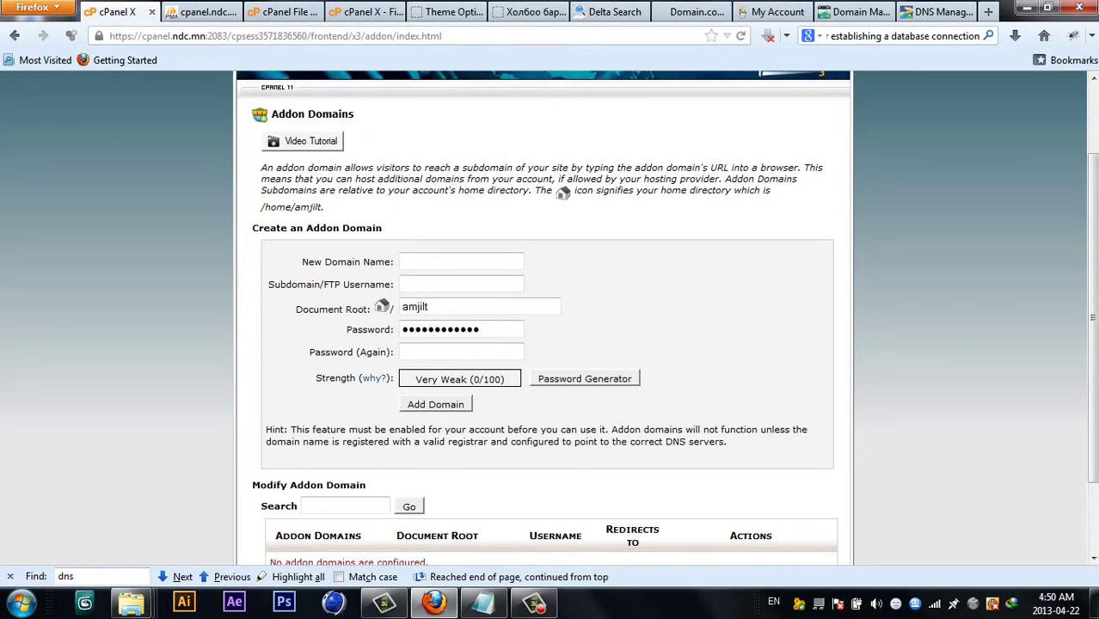
left_click_drag(309, 352, 394, 351)
left_click(315, 378)
left_click_drag(394, 284, 268, 285)
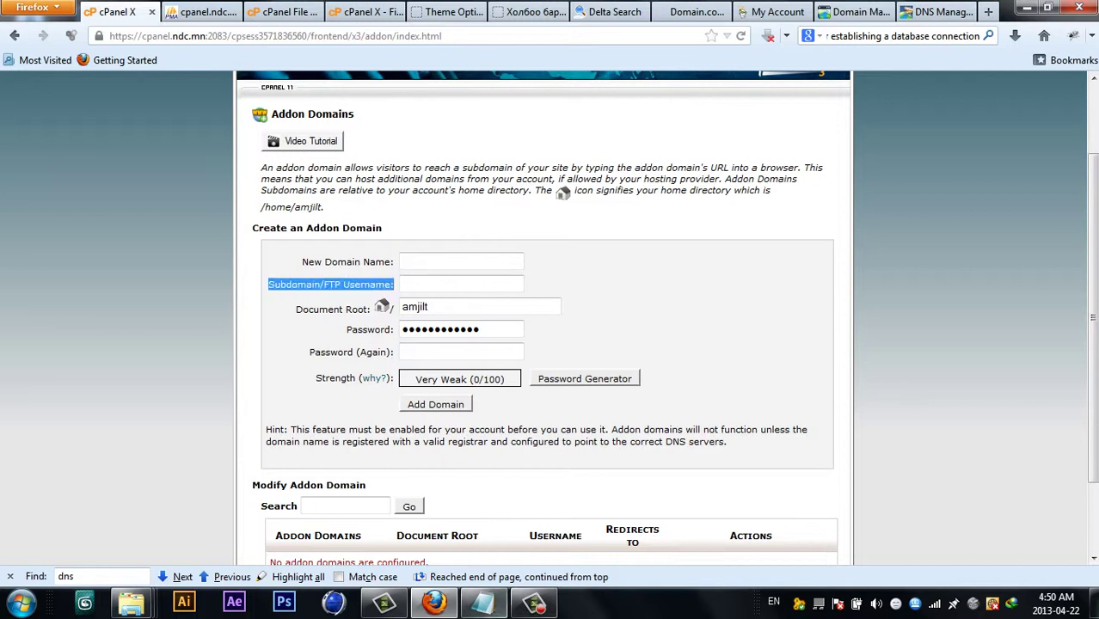
left_click(534, 602)
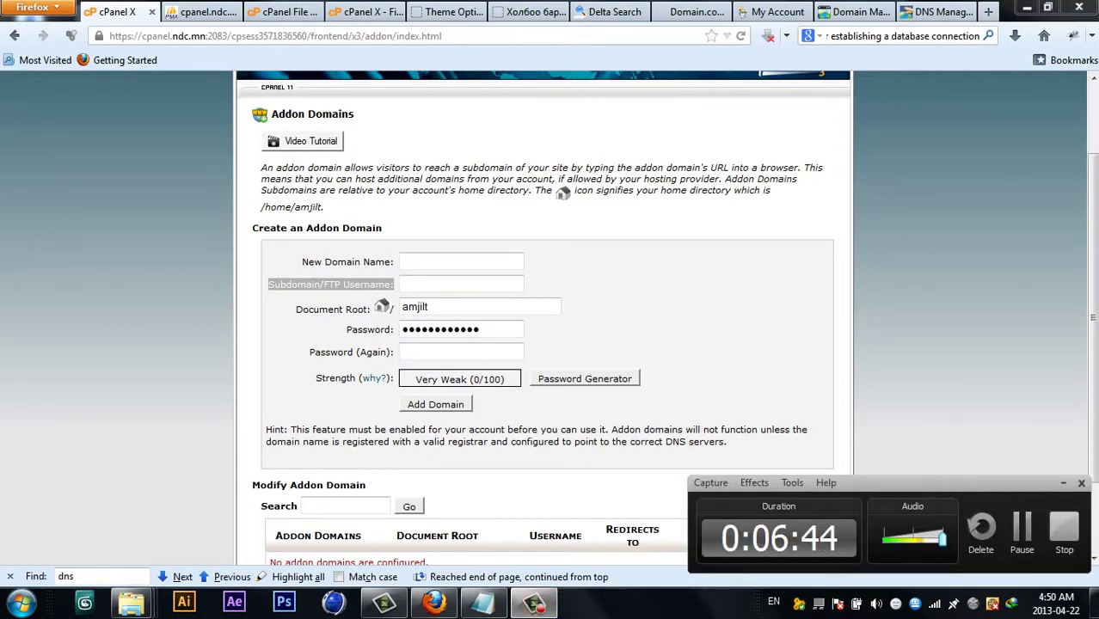